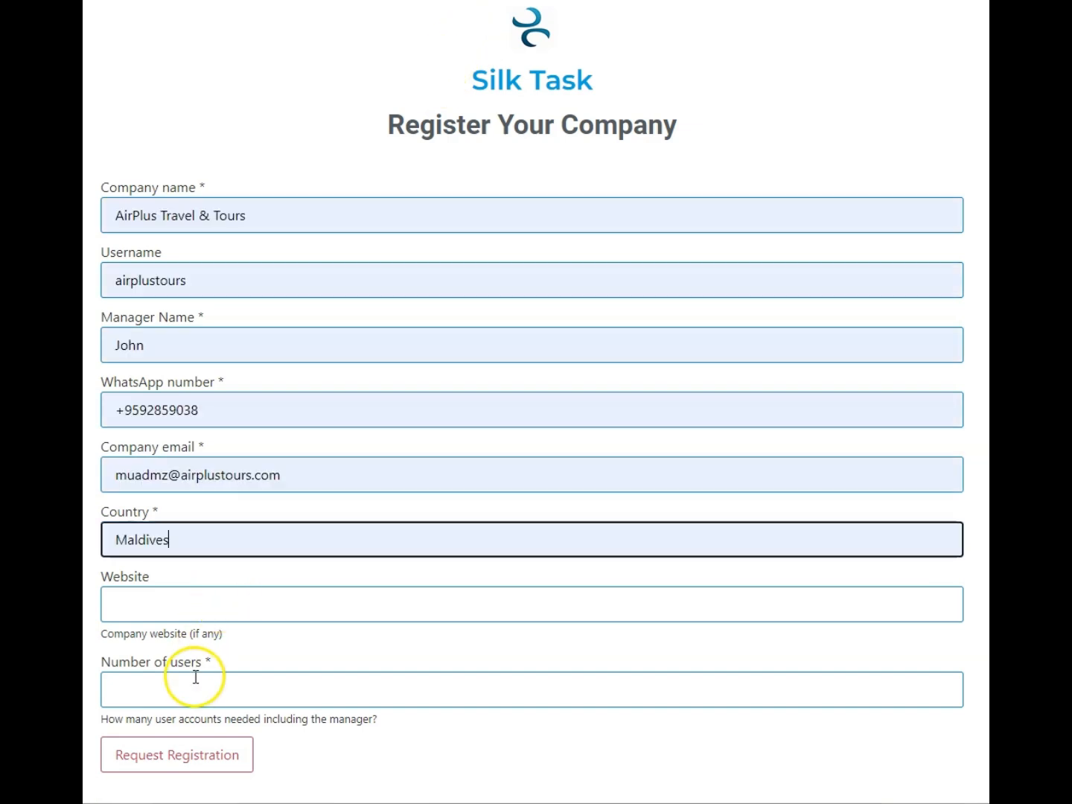
Fill in the registration form for AirPlus Travel & Tours in Maldives with manager and contact details and 10 users, and submit the request
click(198, 682)
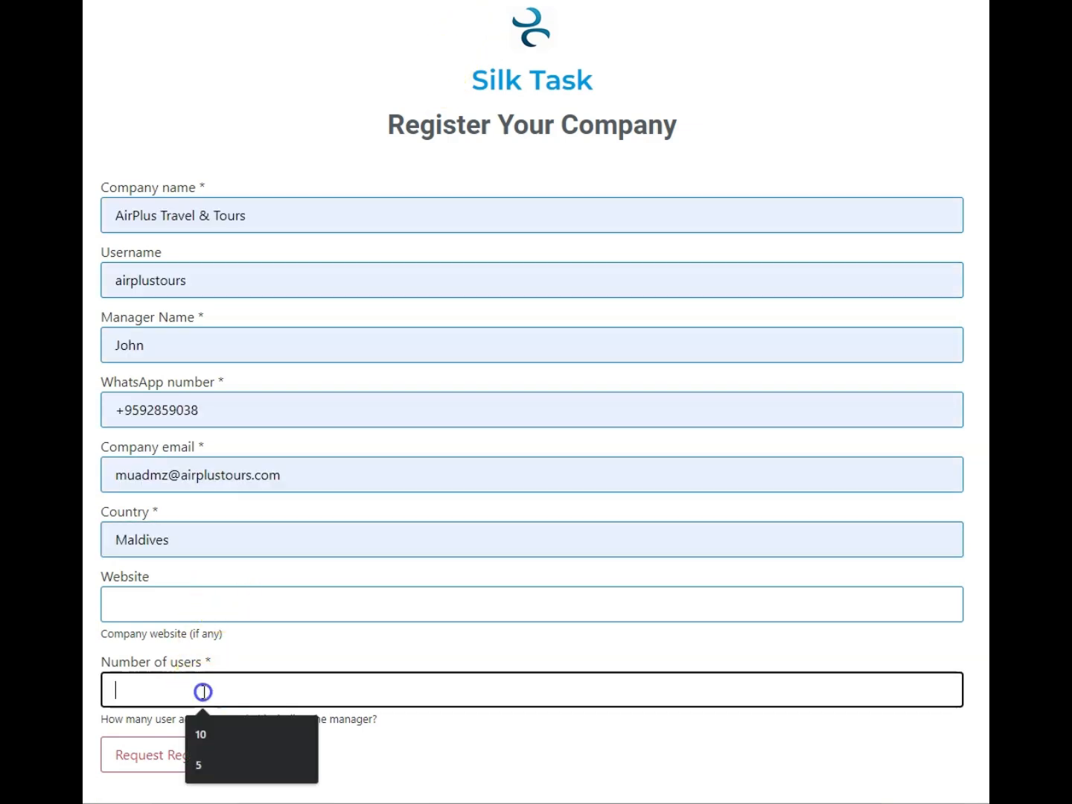
click(195, 736)
click(192, 759)
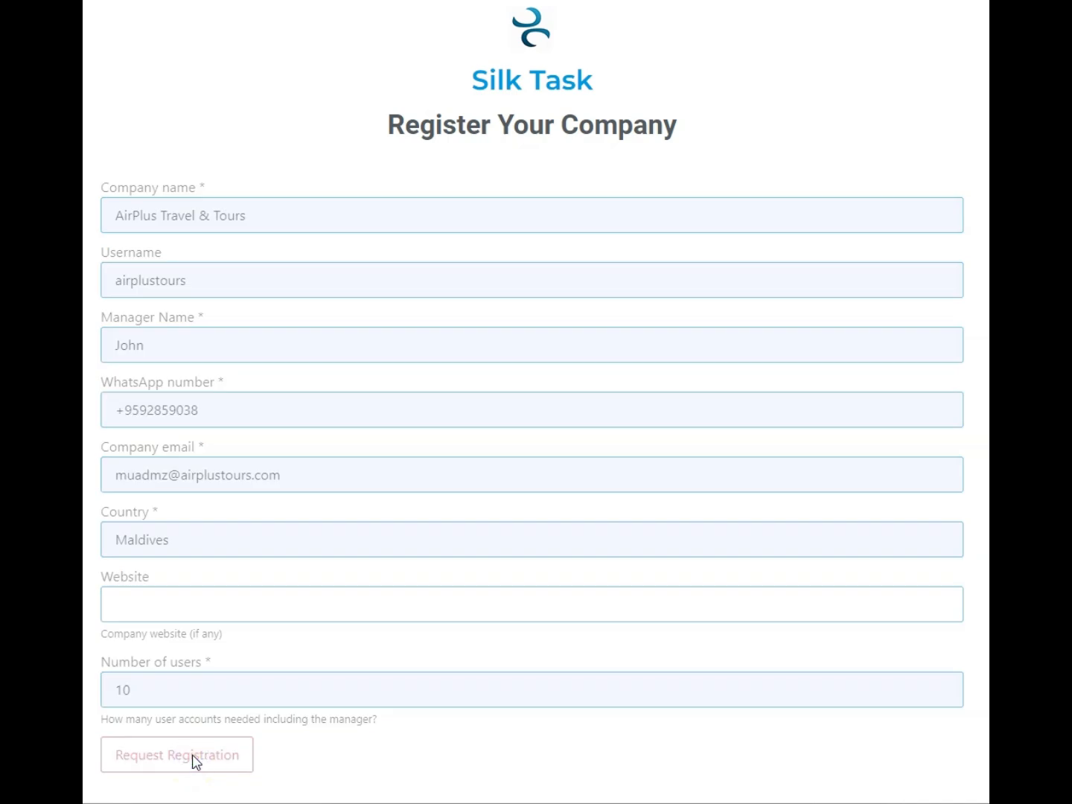
scroll(192, 755, down, 1)
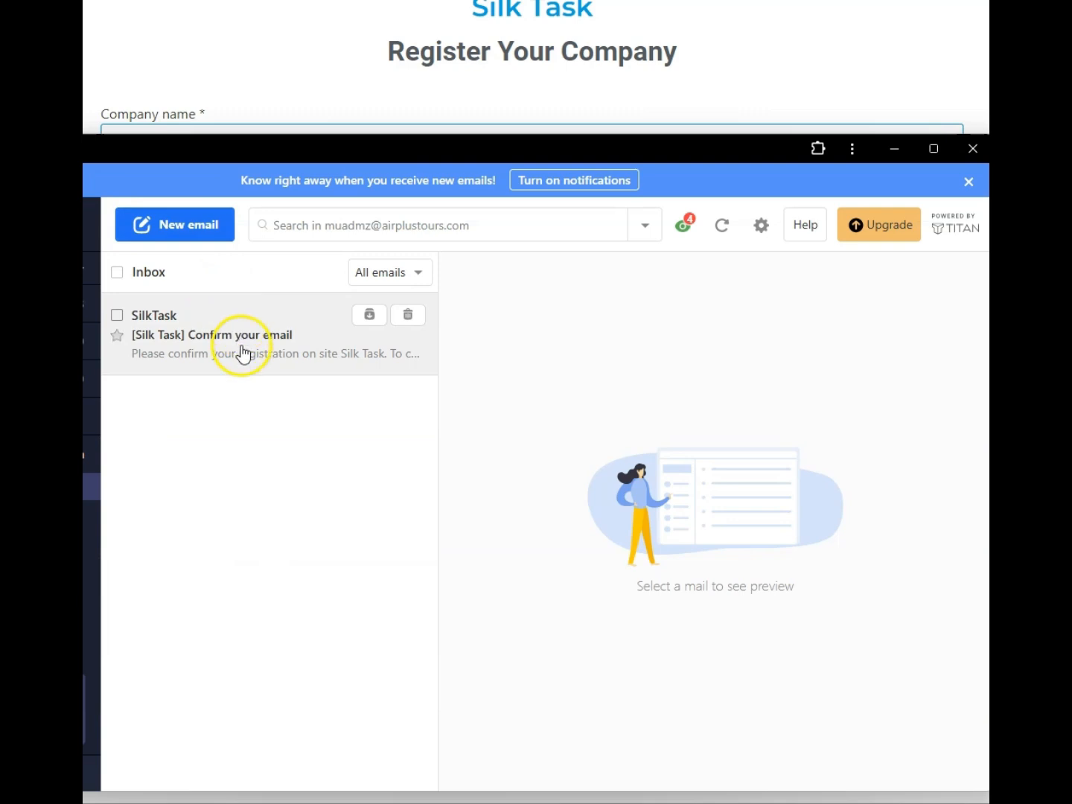
Open the "[Silk Task] Confirm your email" message, copy its confirmation link with the token and load it in the browser
click(270, 363)
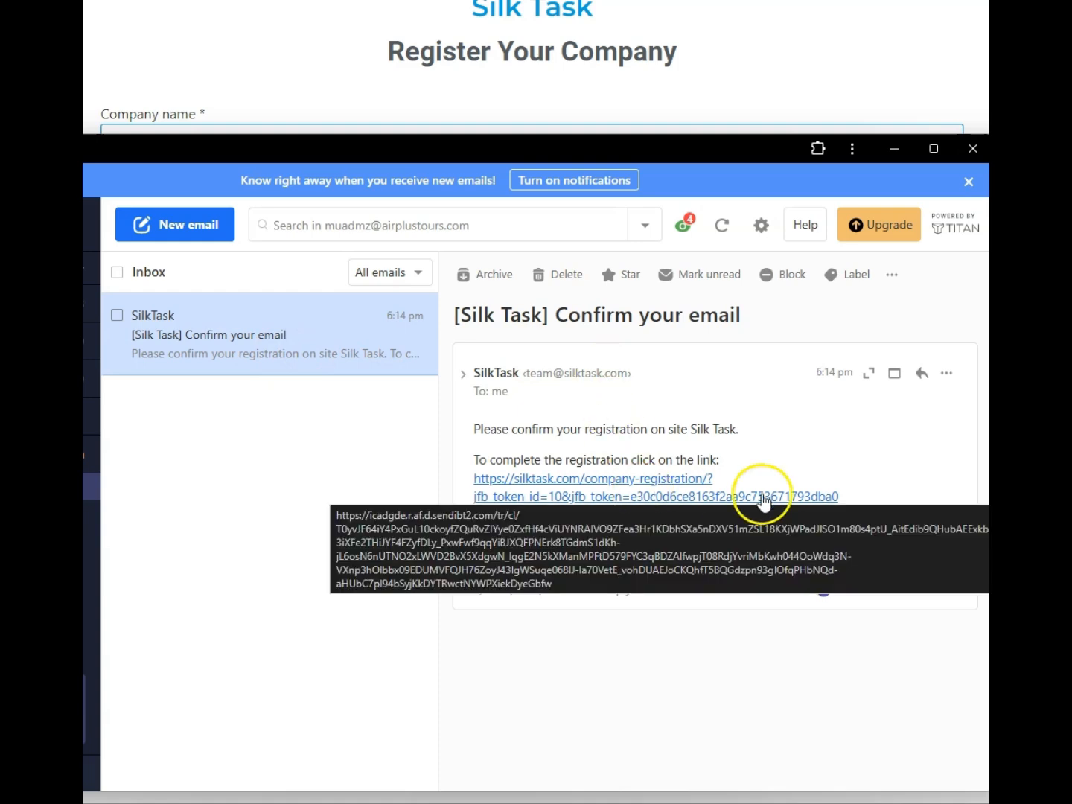
drag(853, 500, 466, 486)
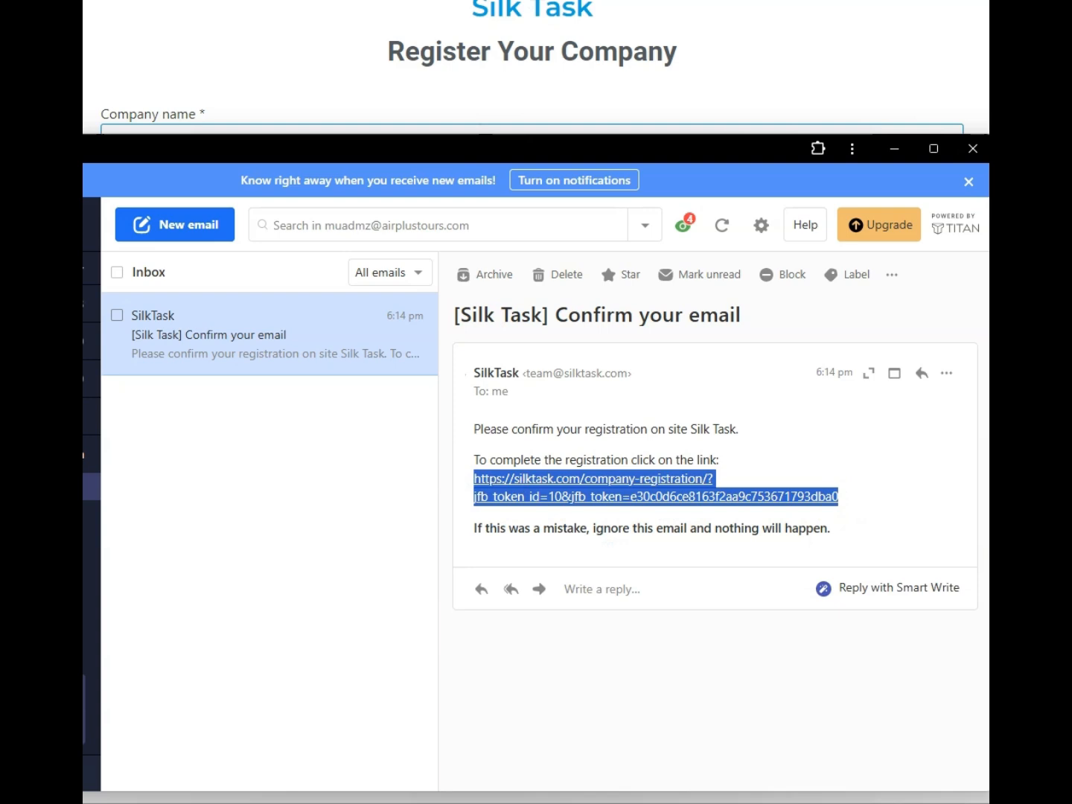
key(alt+Tab)
key(ctrl+v)
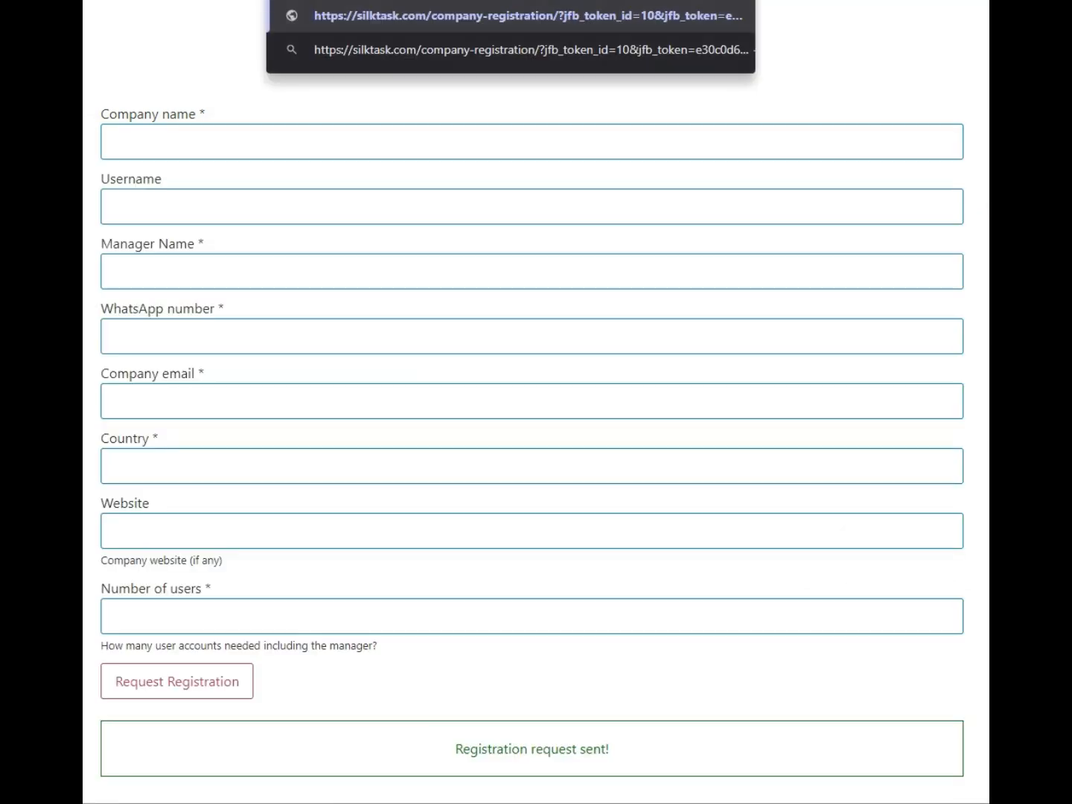
key(Return)
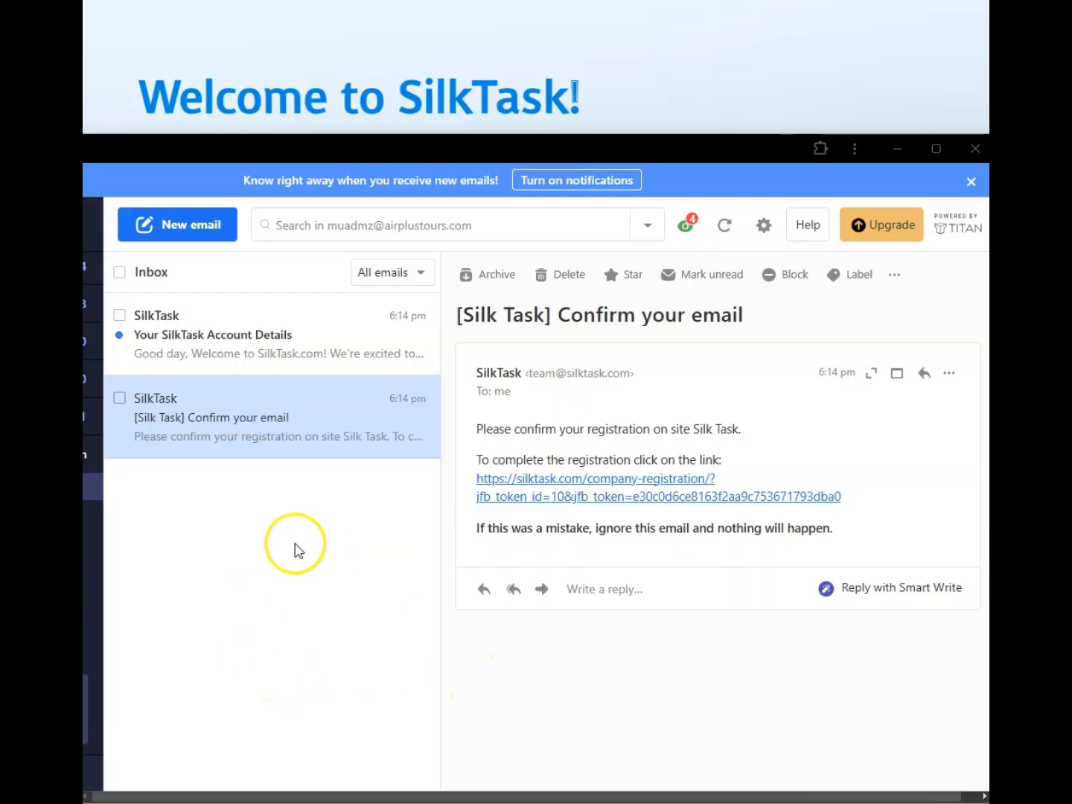
Open the "Your SilkTask Account Details" email and copy the temporary password
click(263, 344)
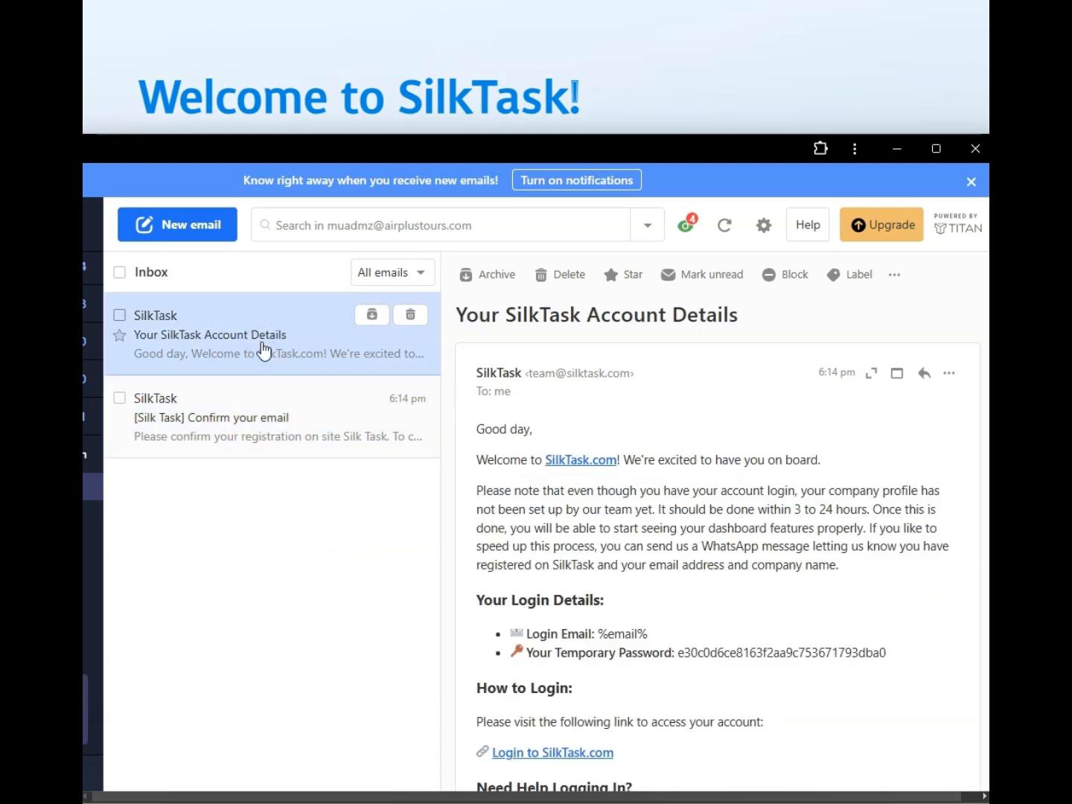
scroll(756, 539, down, 3)
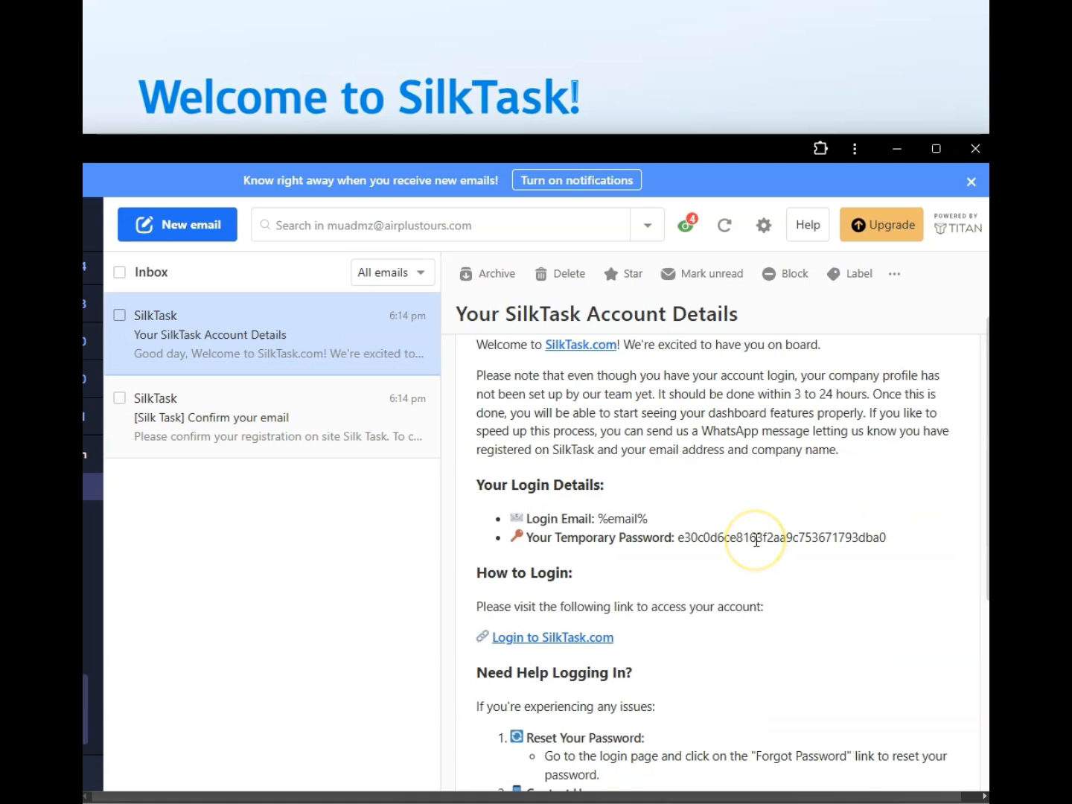
drag(887, 537, 680, 541)
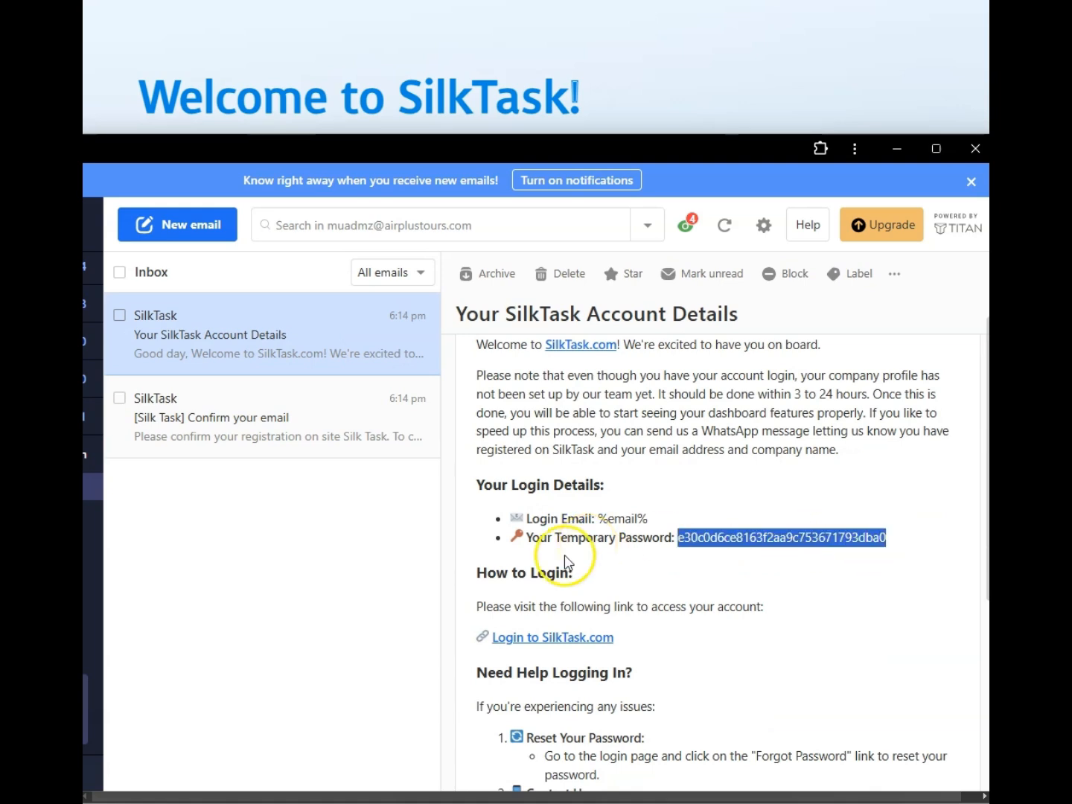
Log in to SilkTask with the company email and the temporary password, and save the login in the browser
click(353, 37)
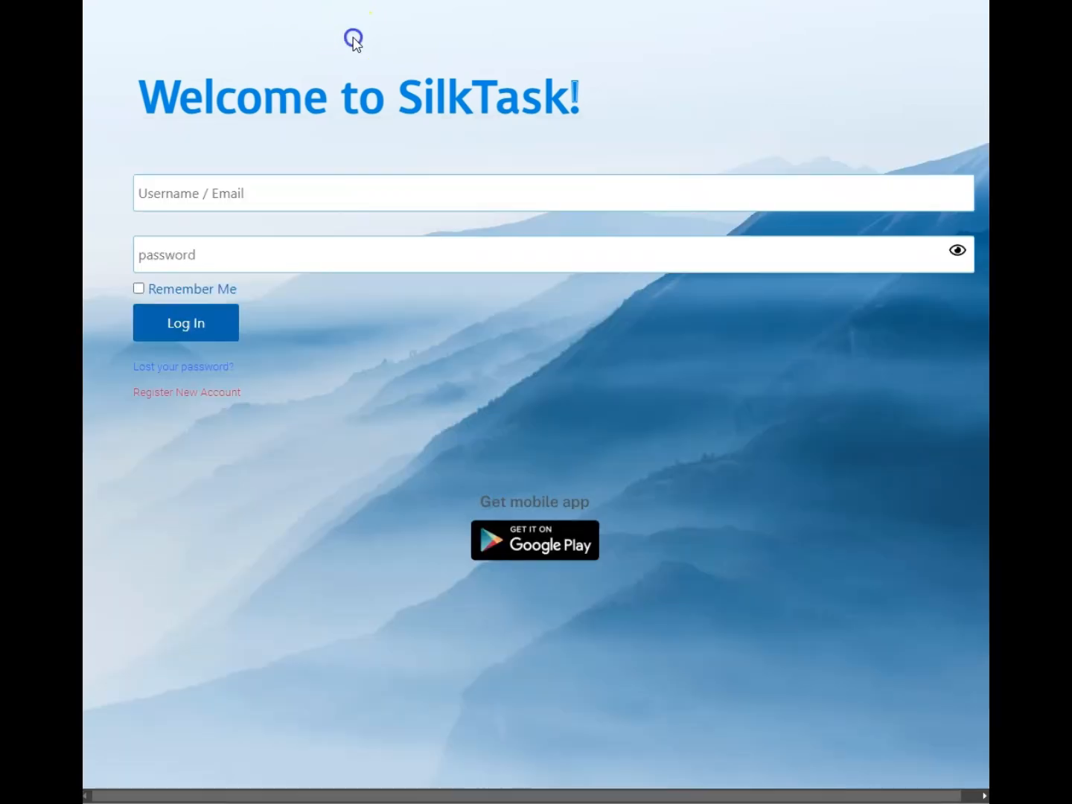
click(257, 191)
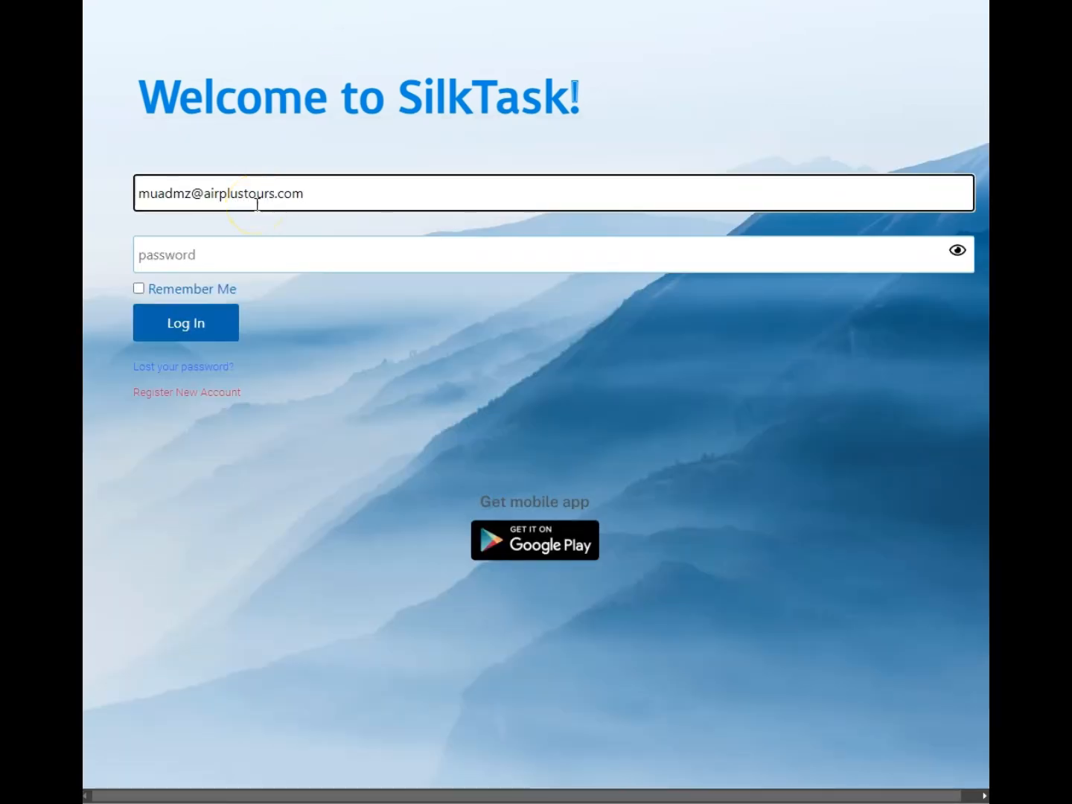
click(280, 241)
key(ctrl+v)
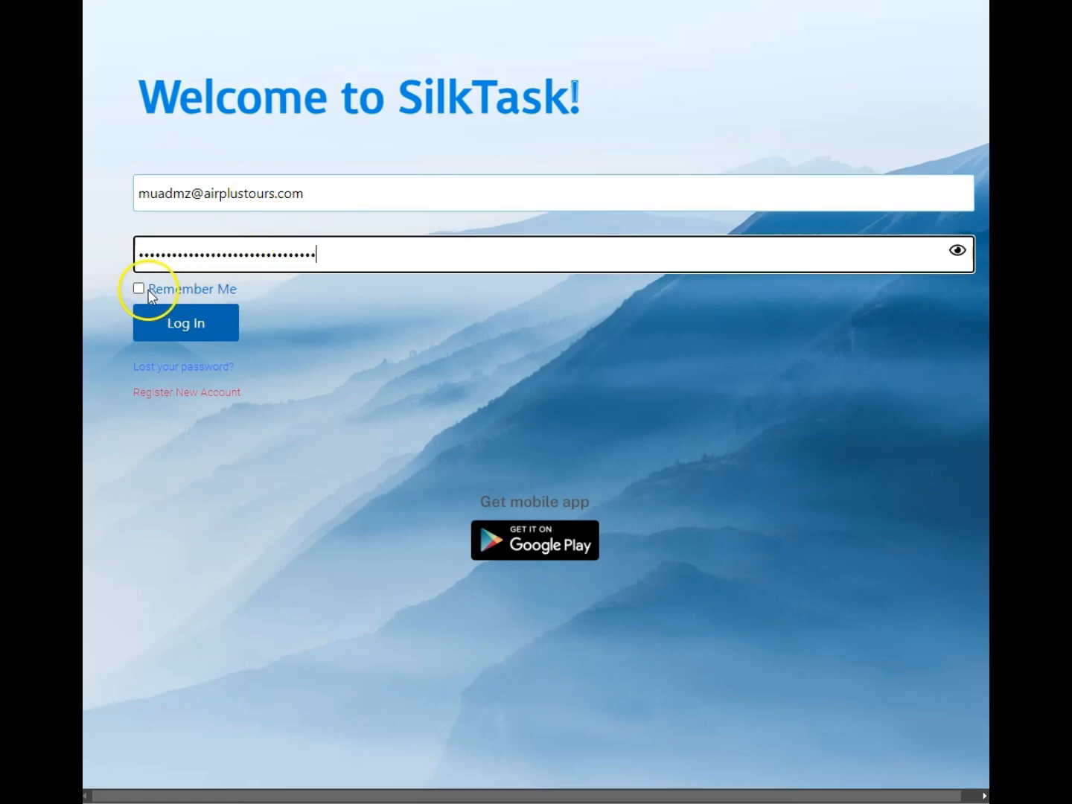
click(178, 323)
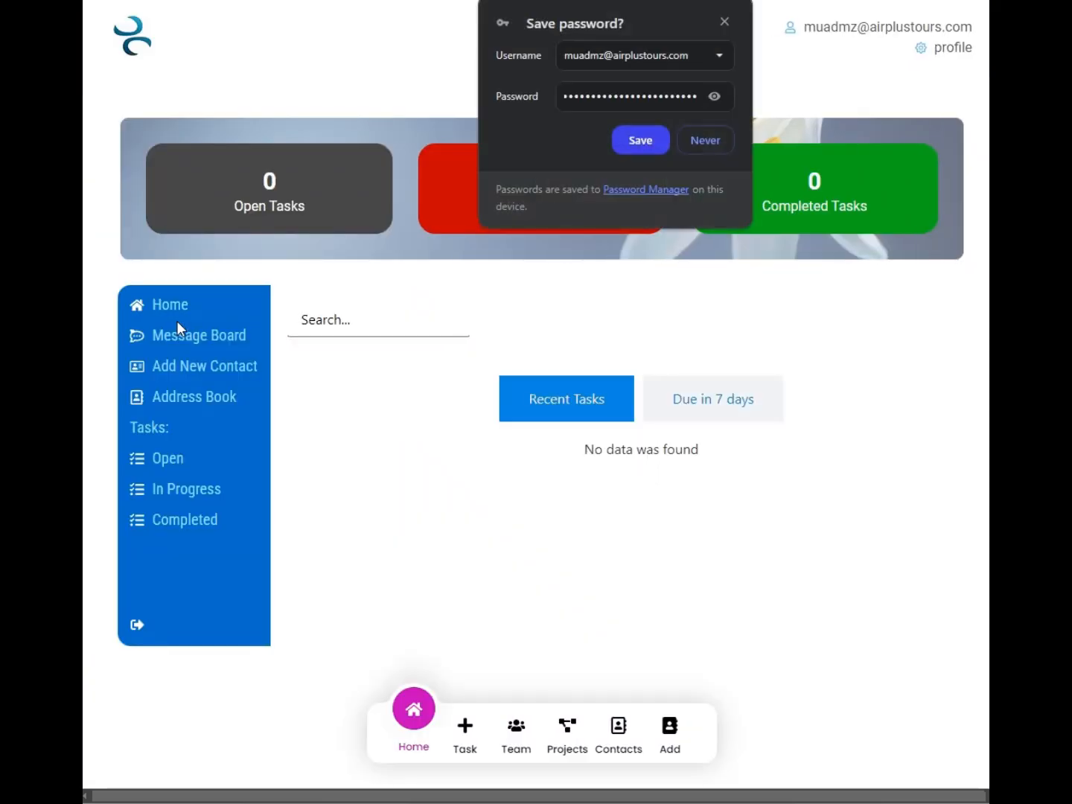
click(637, 141)
click(336, 544)
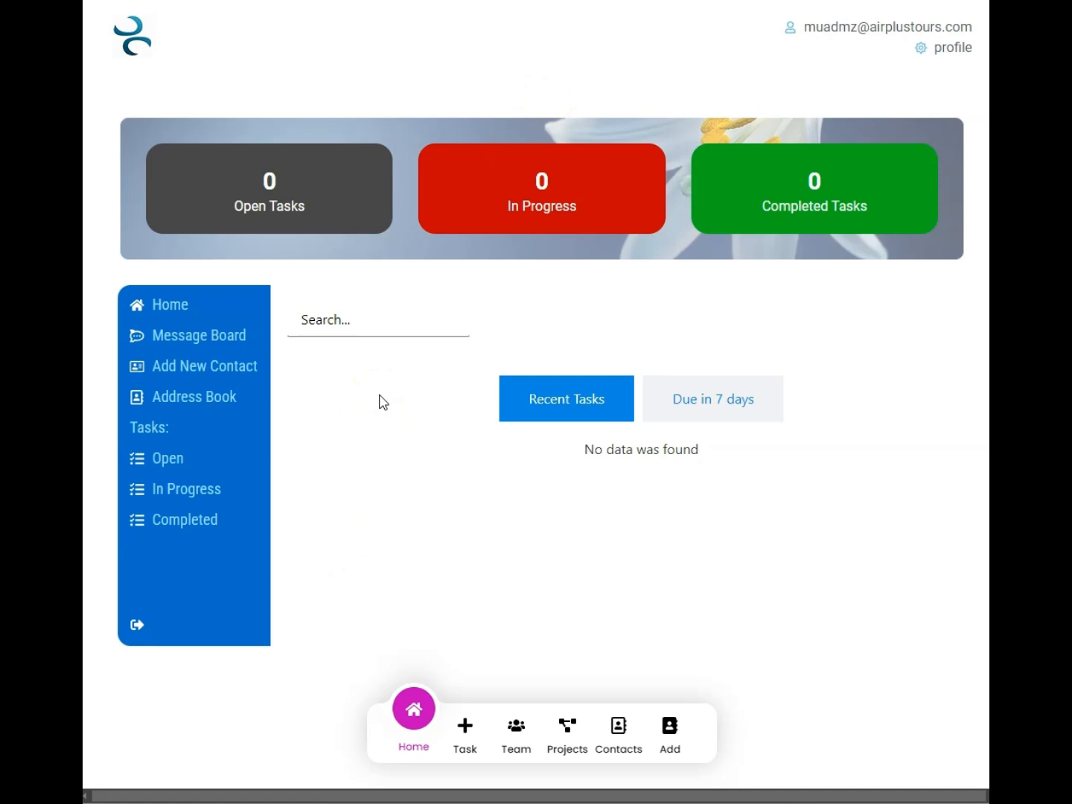
Create a new staff account for the team with the member's username, email, first and last name, and account password
click(521, 733)
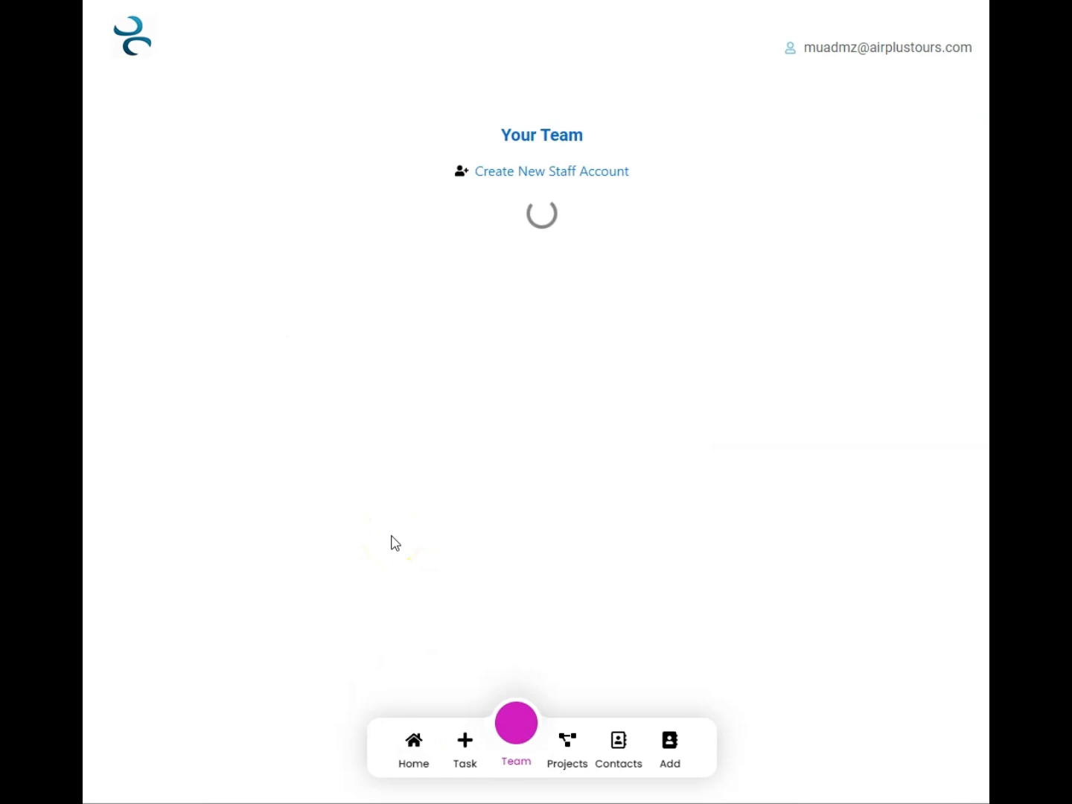
click(521, 171)
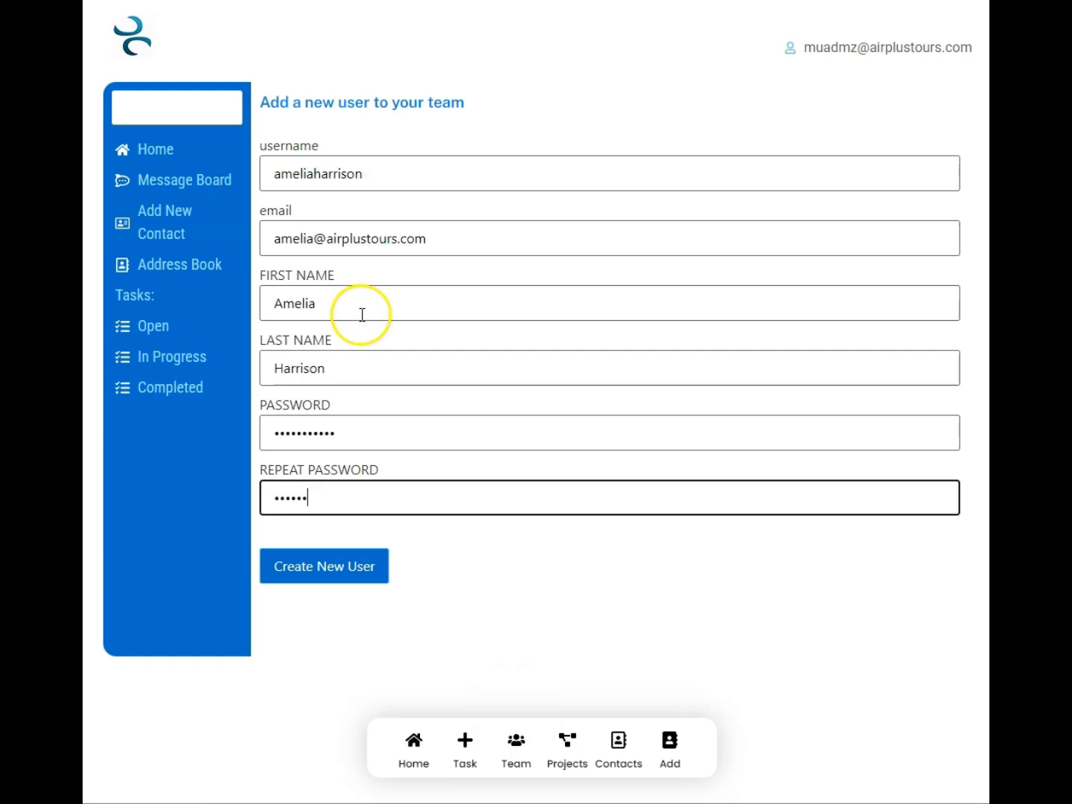
text(•••••)
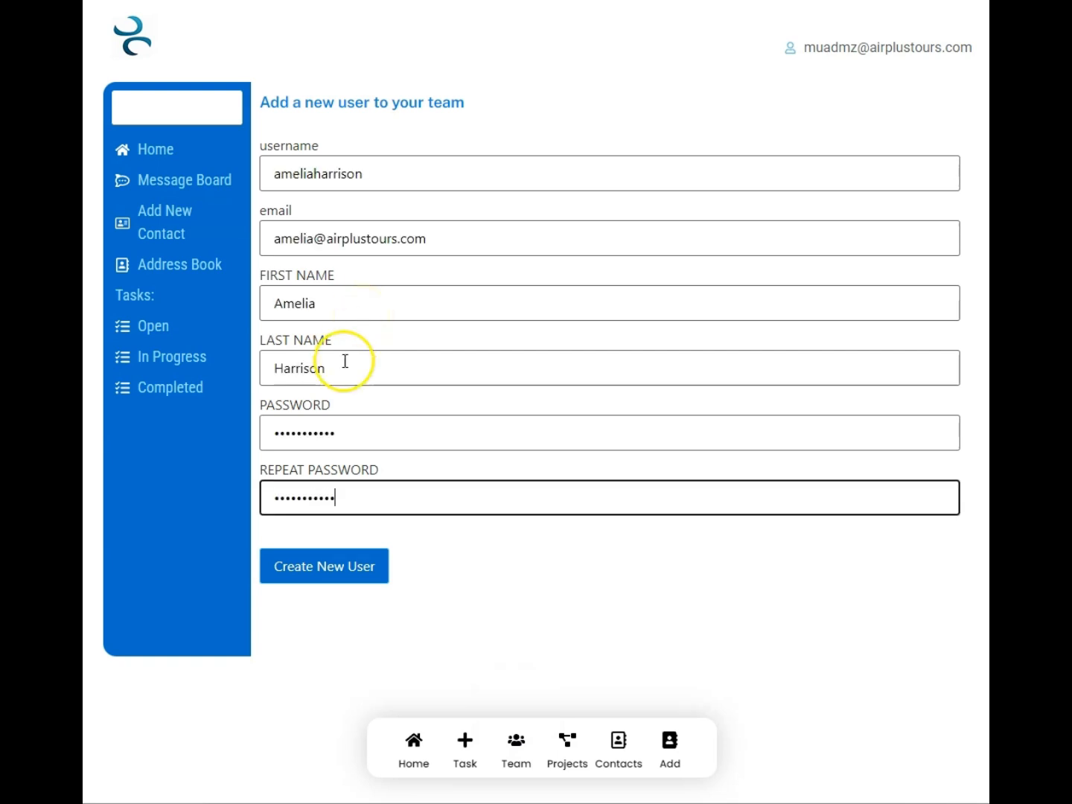
click(311, 568)
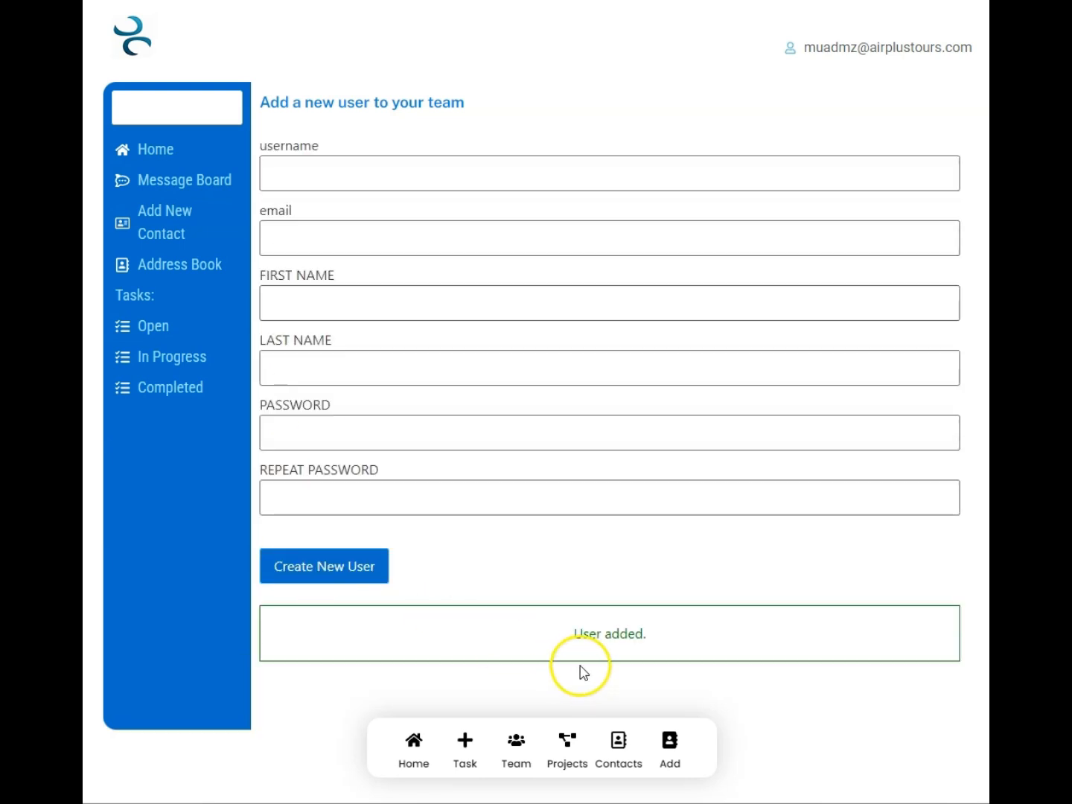
Return to the dashboard and start a new task named "Market Research for our beauty products"
click(162, 151)
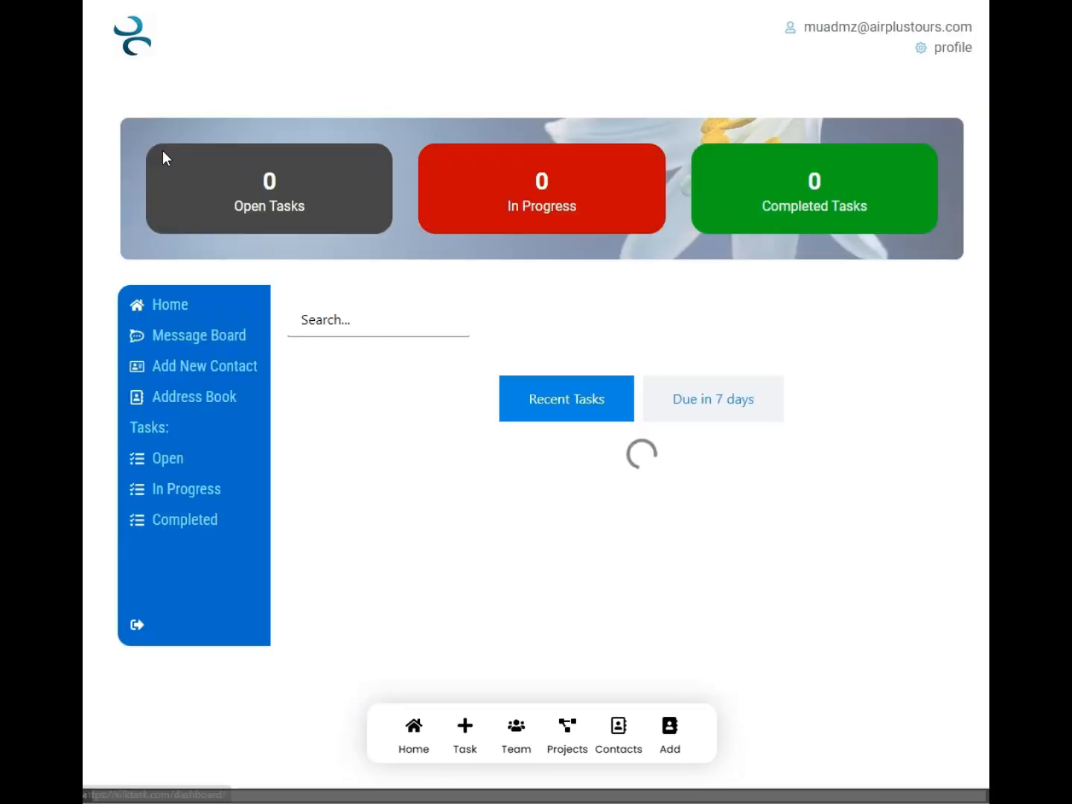
click(422, 414)
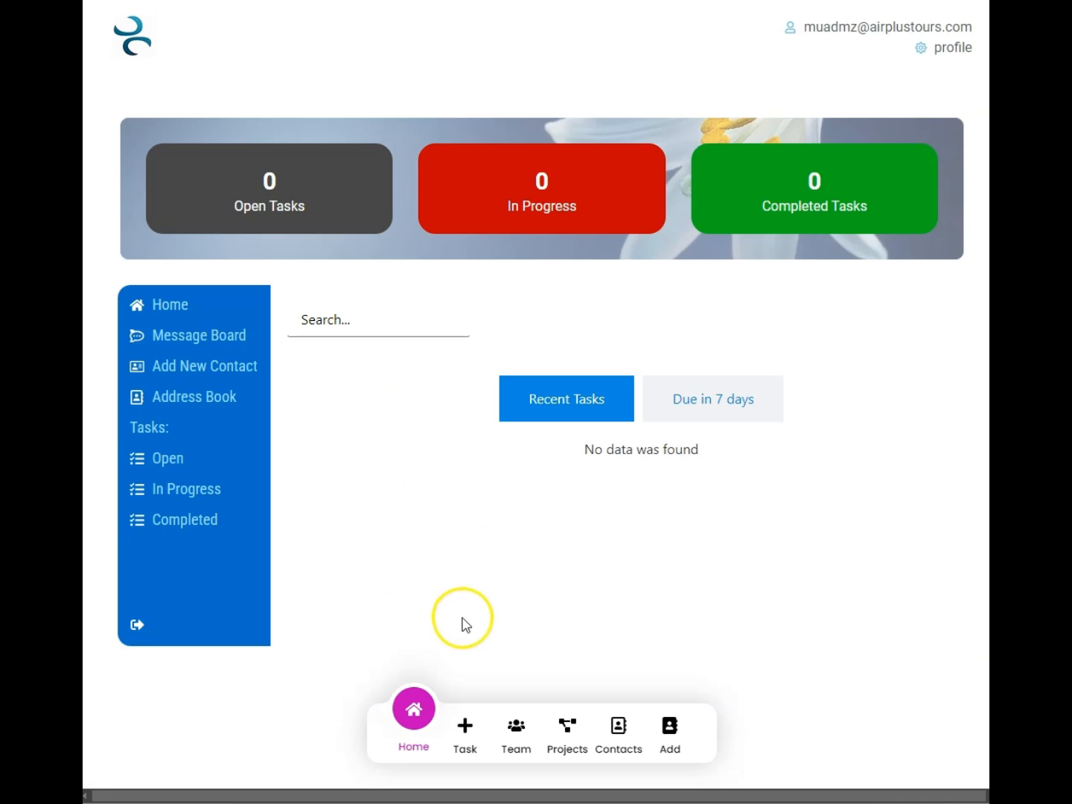
click(466, 712)
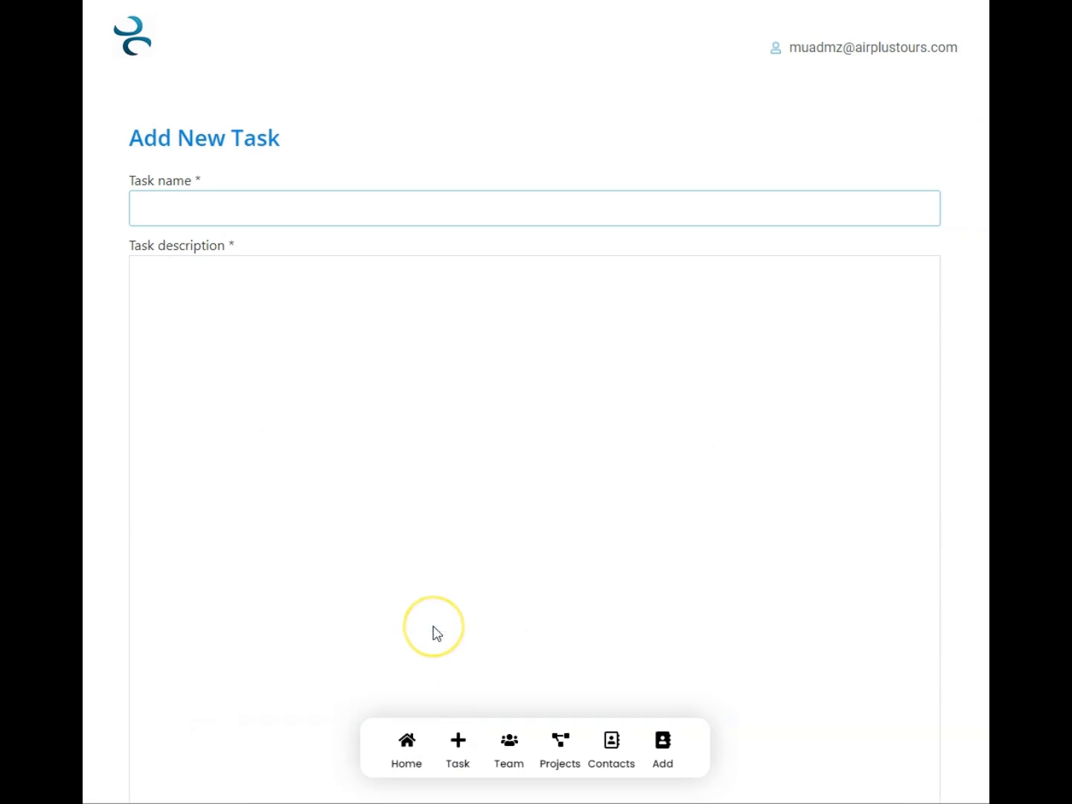
click(313, 210)
text(Market Research f)
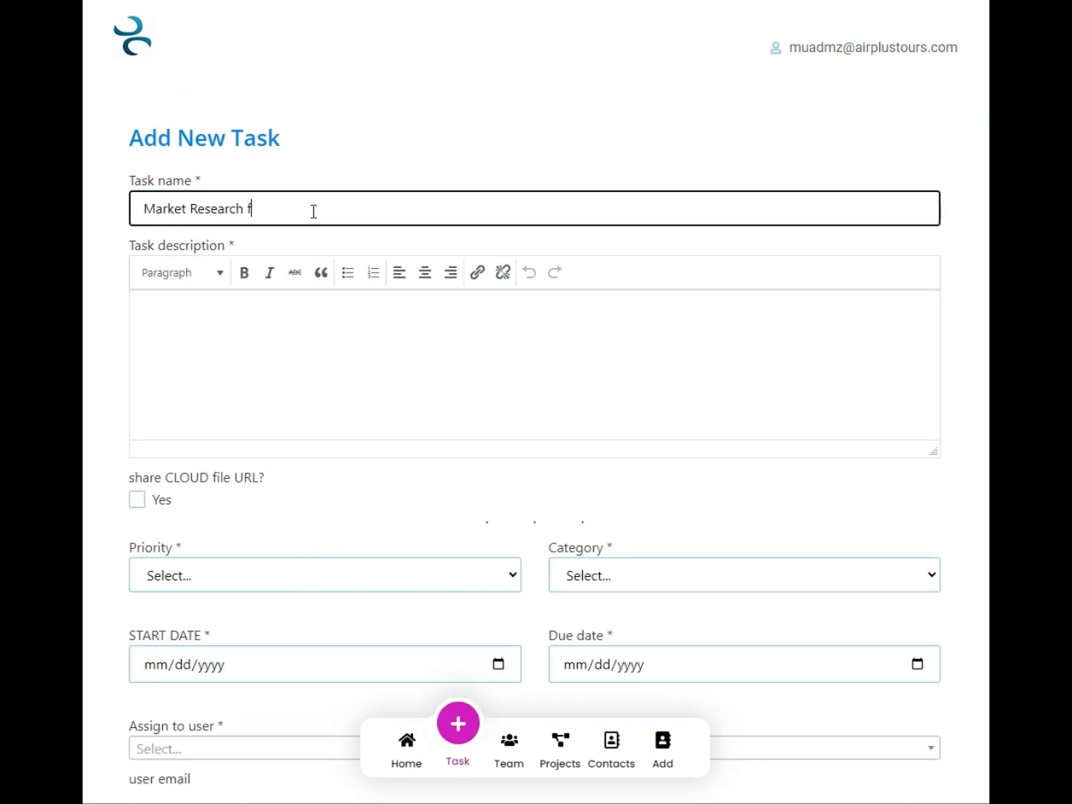
text(or our beauty products)
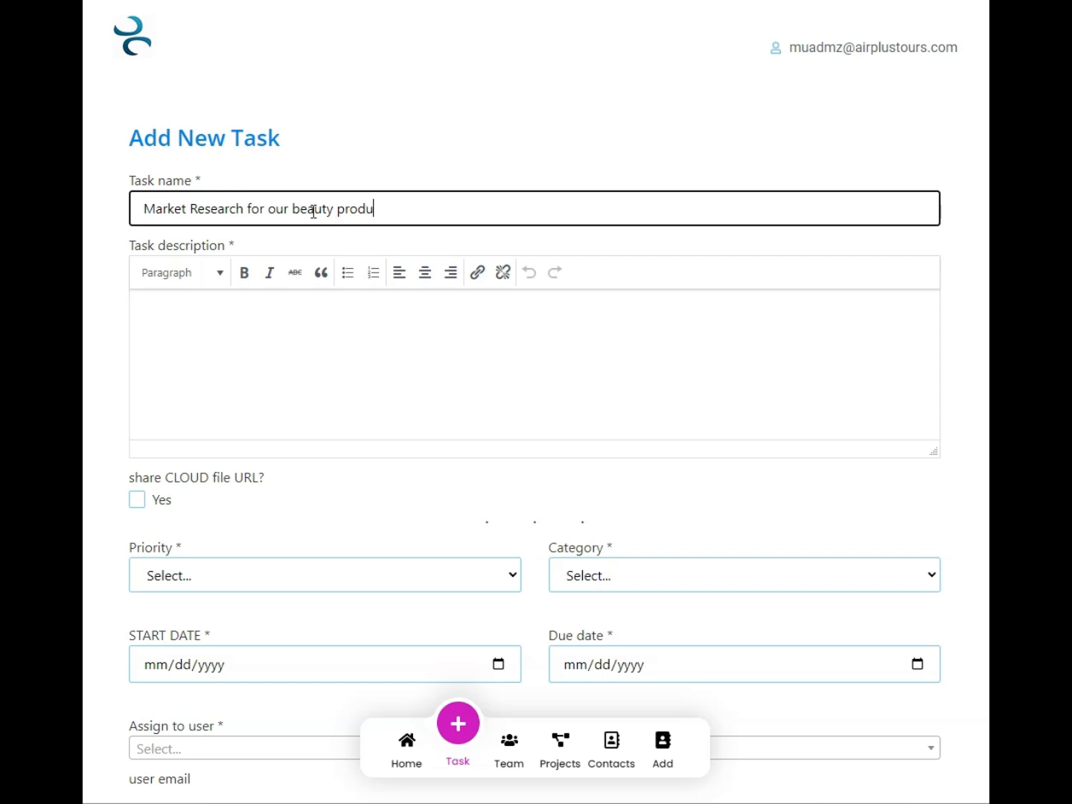
Write the task description "Please get us the most up to date data on our current competitors and potential future competitors in the beauty makeup industry in Singapore."
click(291, 340)
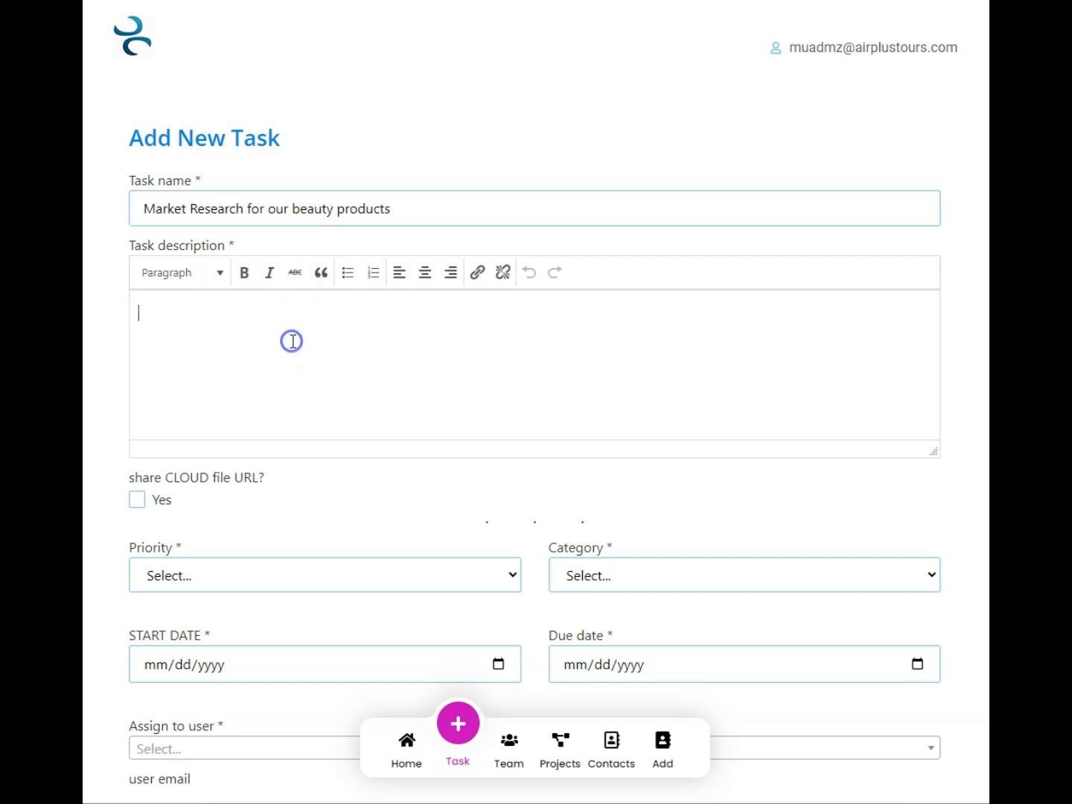
text(Please get us )
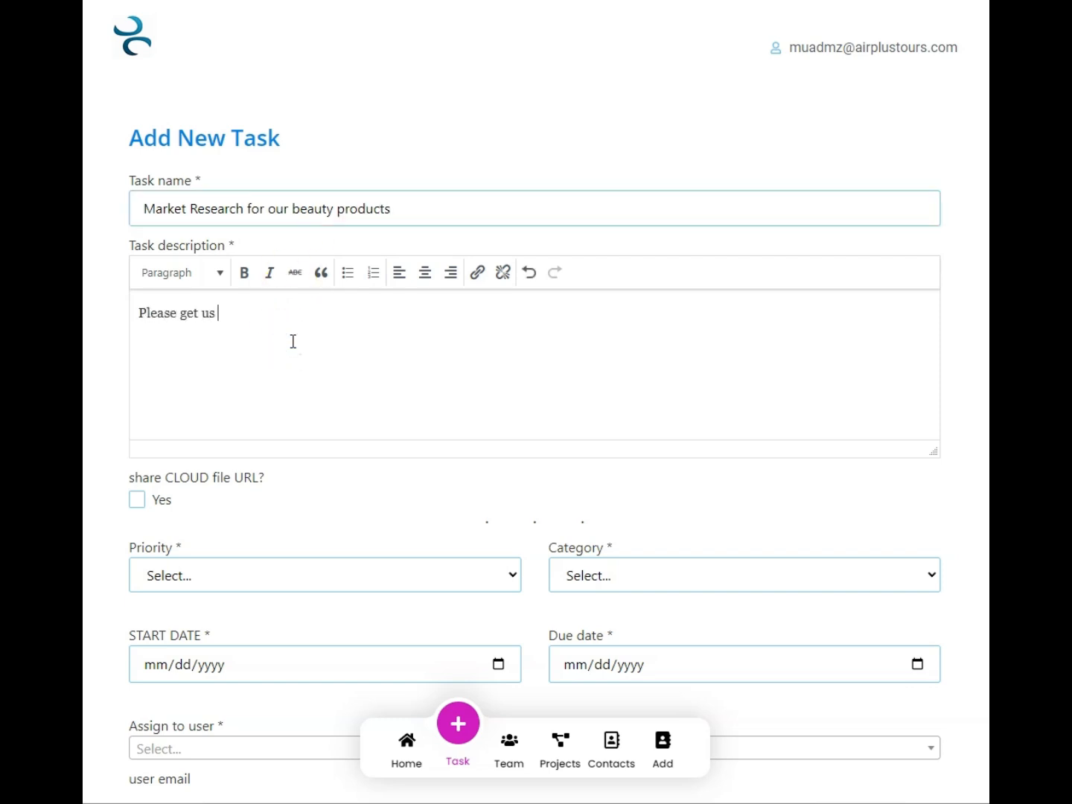
text(the most u)
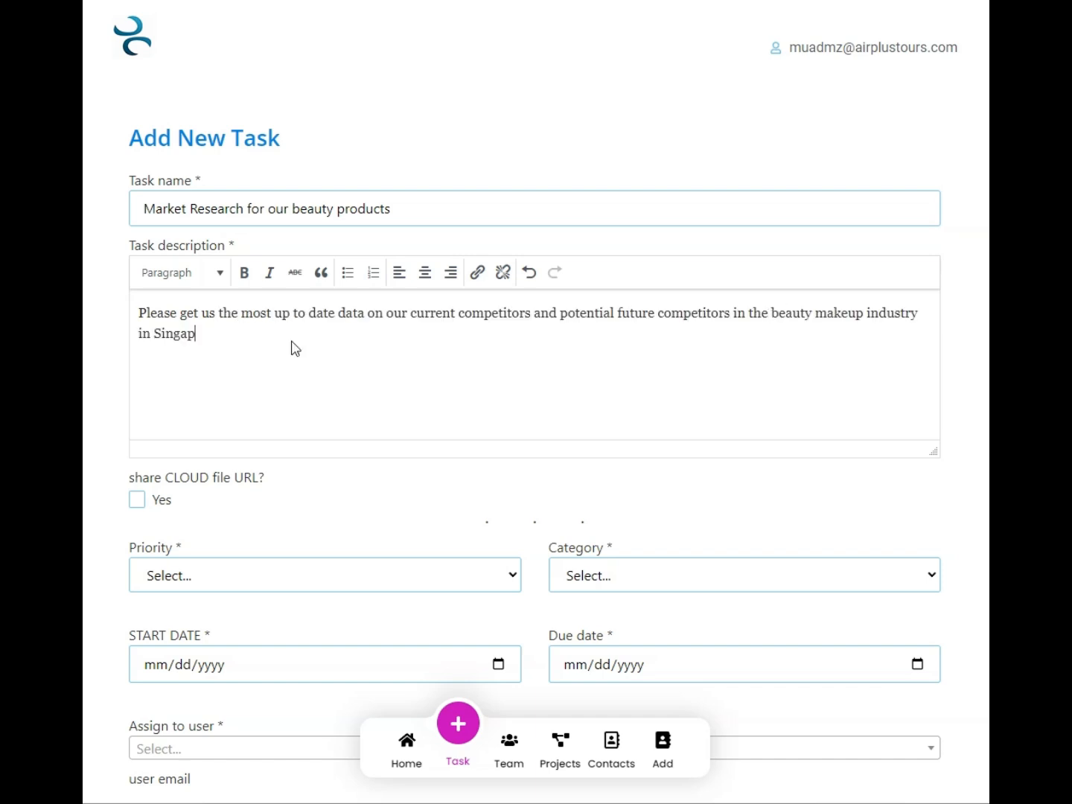
text(ore.)
Add a second description paragraph reading "Pricing and brand standing in the market is an important factor to measure."
scroll(295, 348, down, 2)
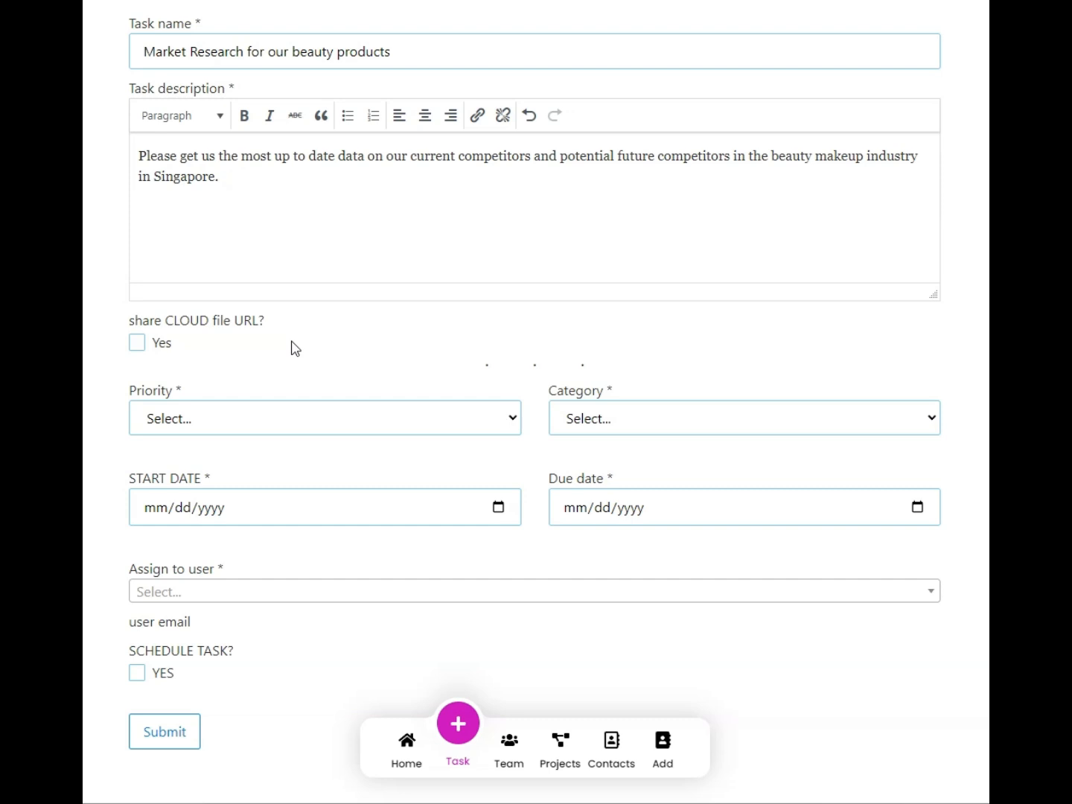
text(Pricing and brand)
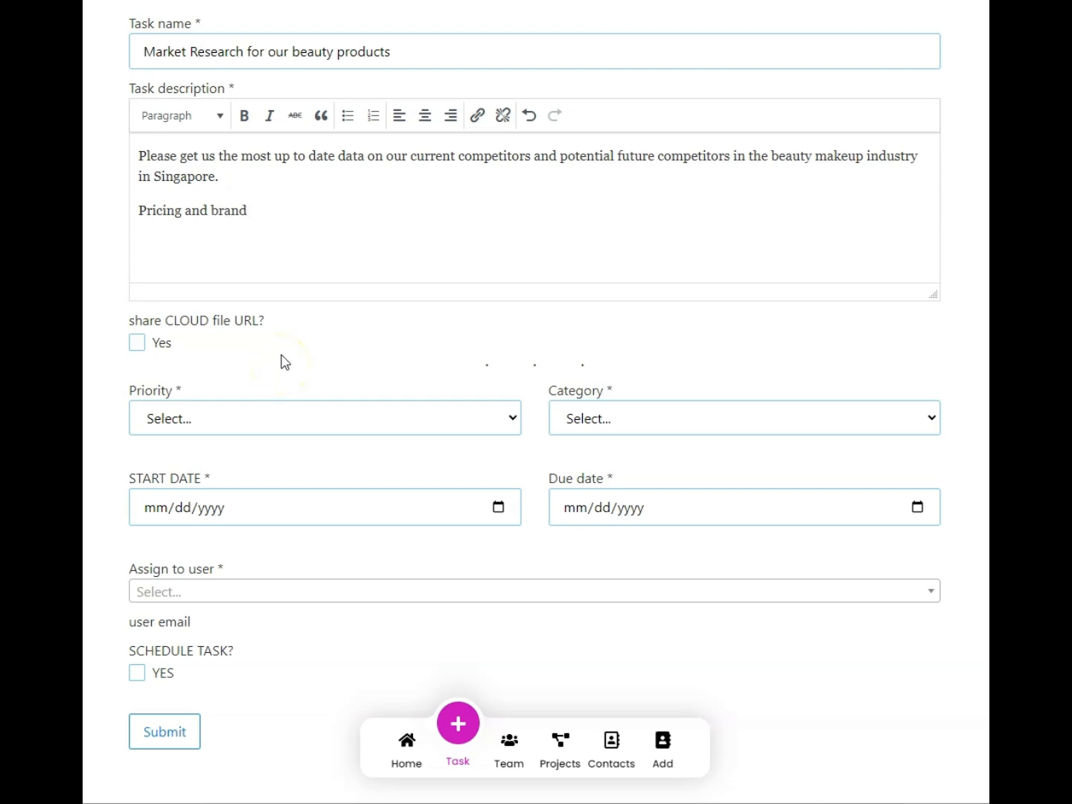
text( standing in the ma)
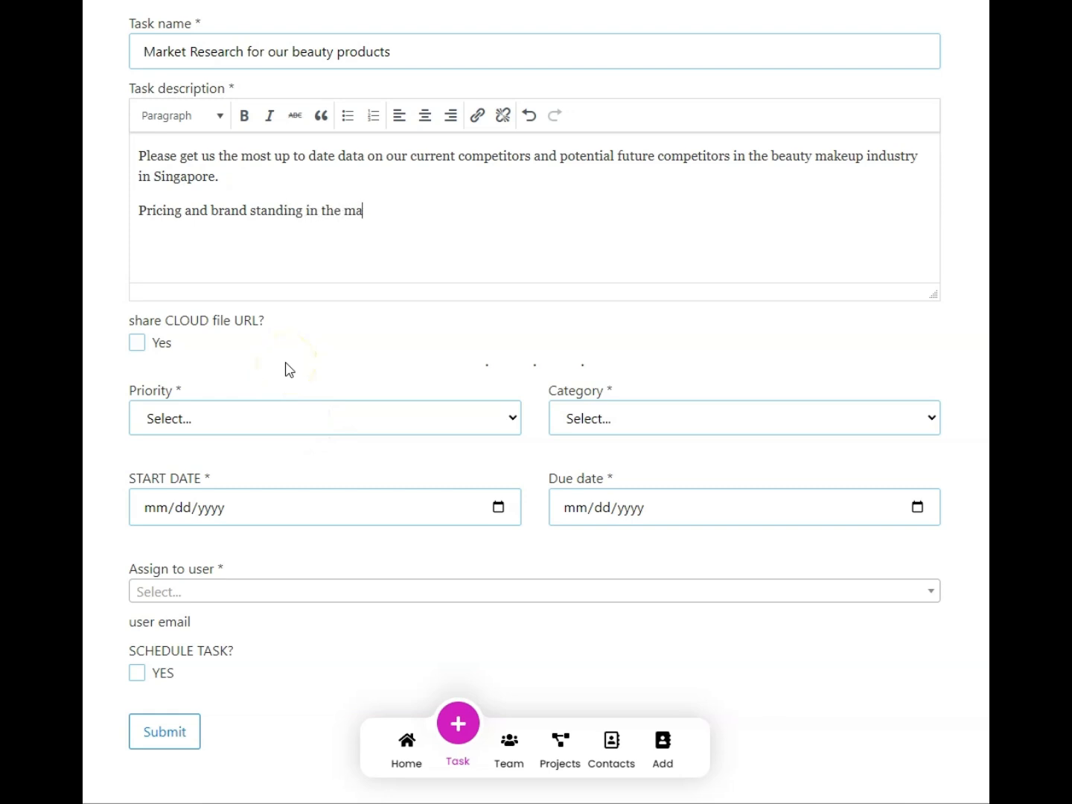
text(rket is an important factor to )
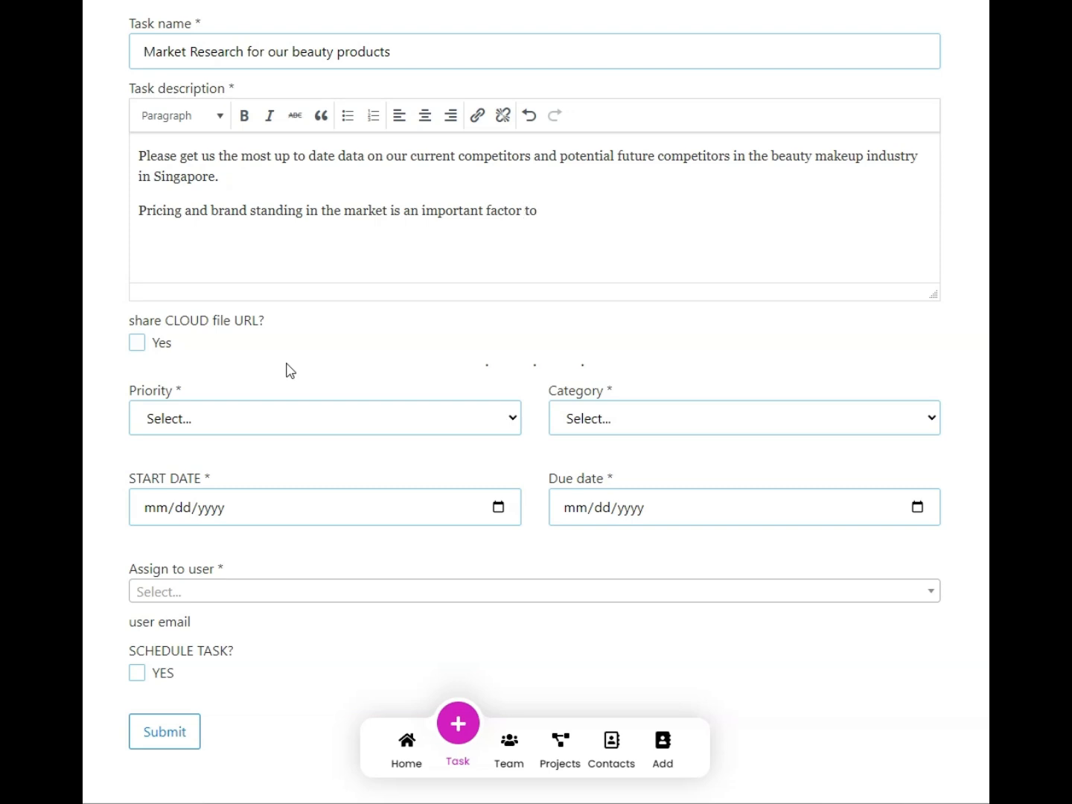
text(measure.)
Set the task's priority to High and its category to Research
scroll(290, 371, down, 1)
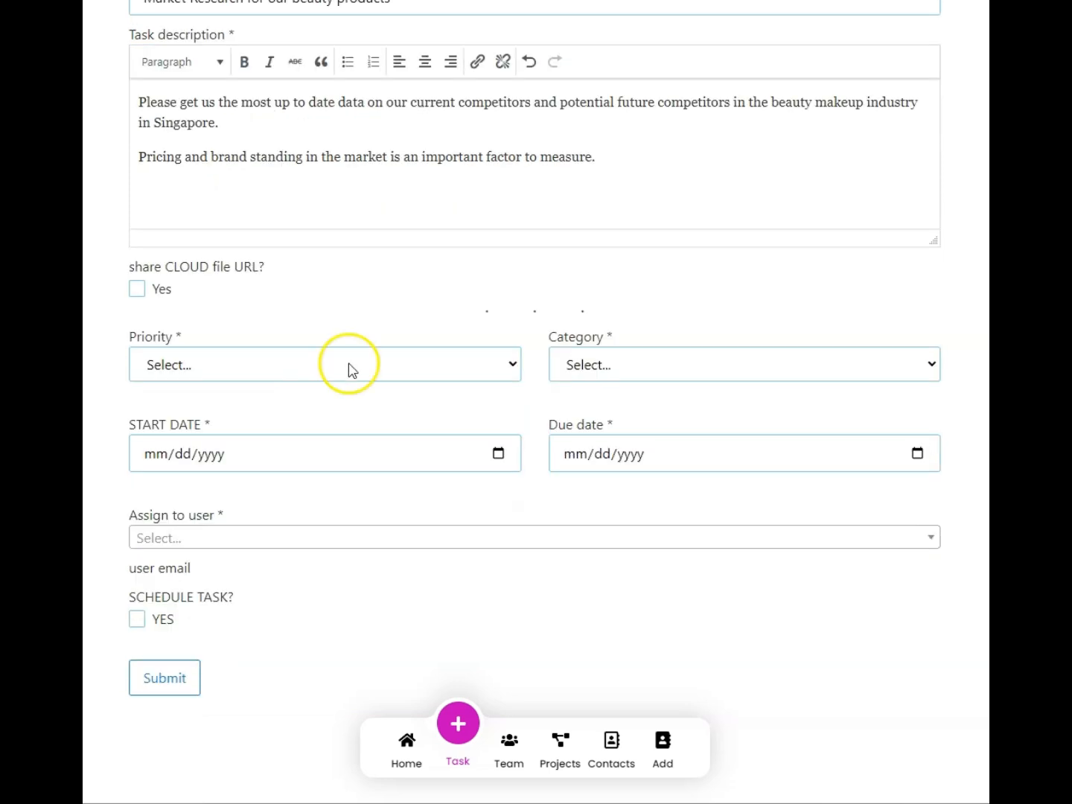
click(349, 364)
click(341, 421)
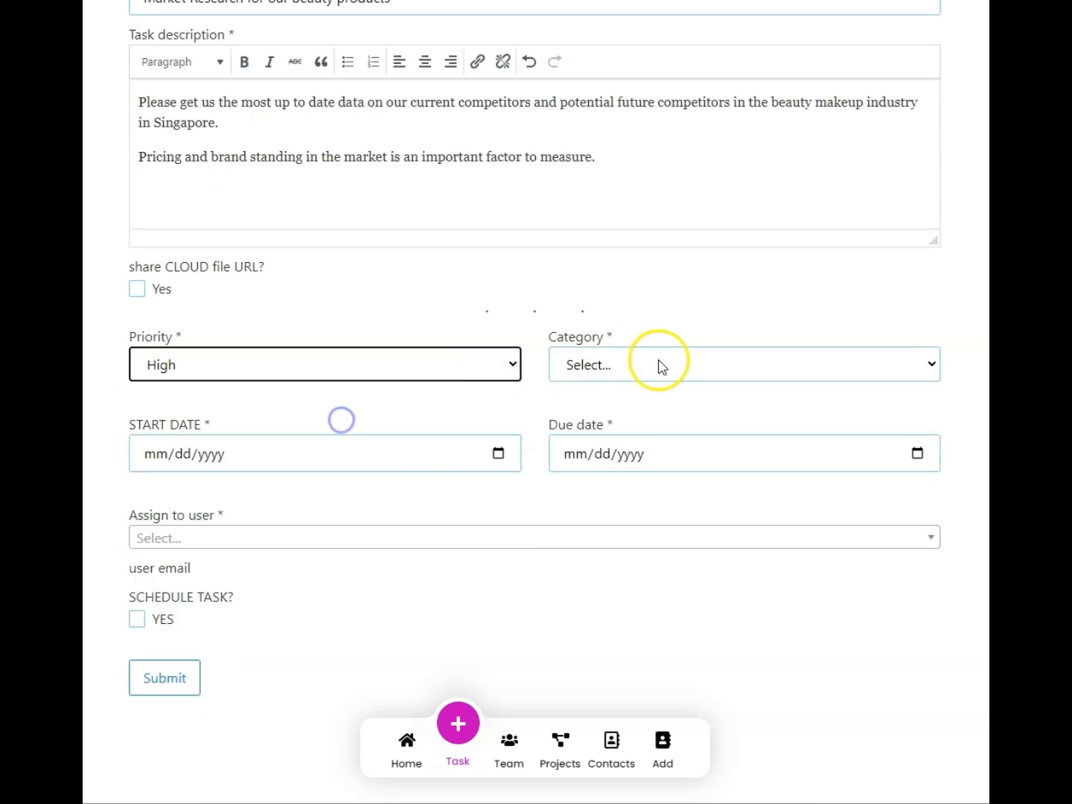
click(659, 364)
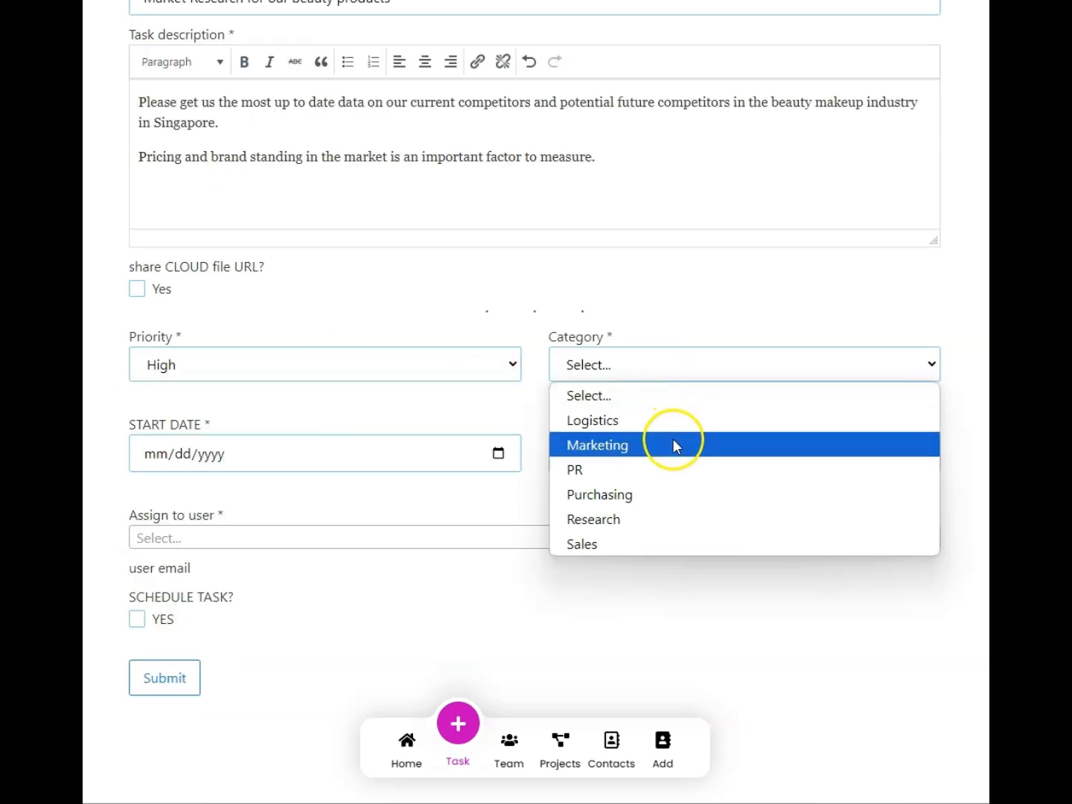
click(725, 520)
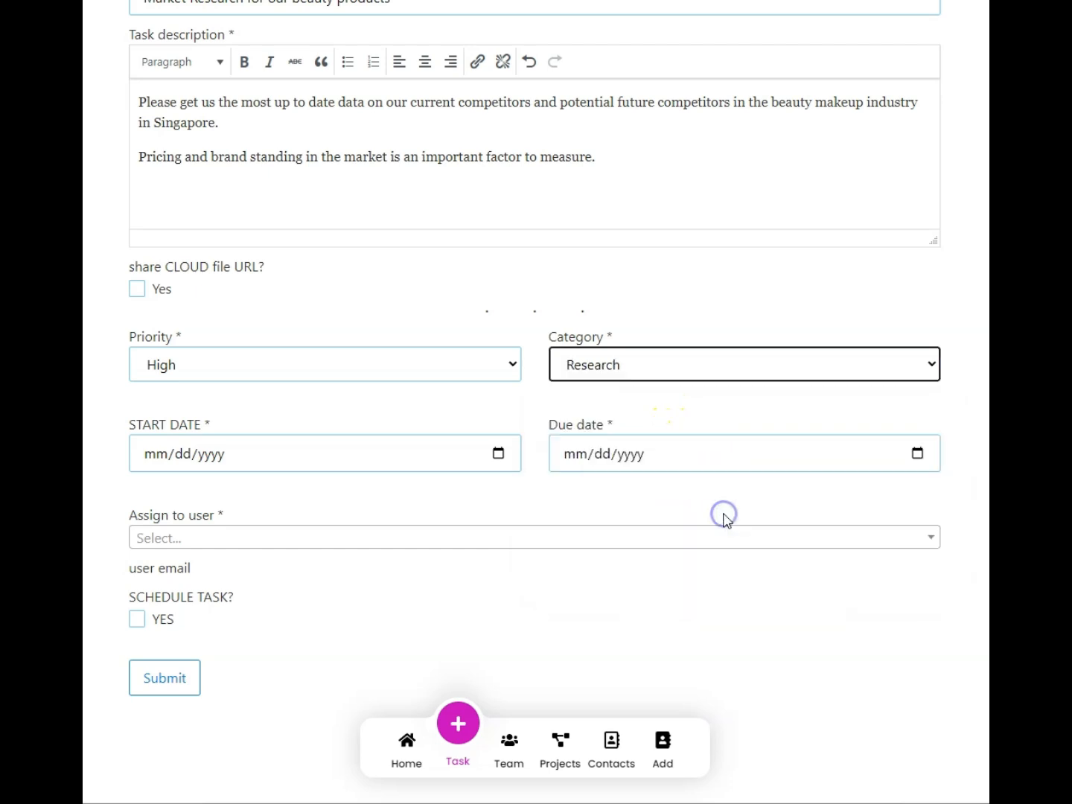
Set the task's start date to 10/27/2024 and its due date to 10/31/2024
click(499, 455)
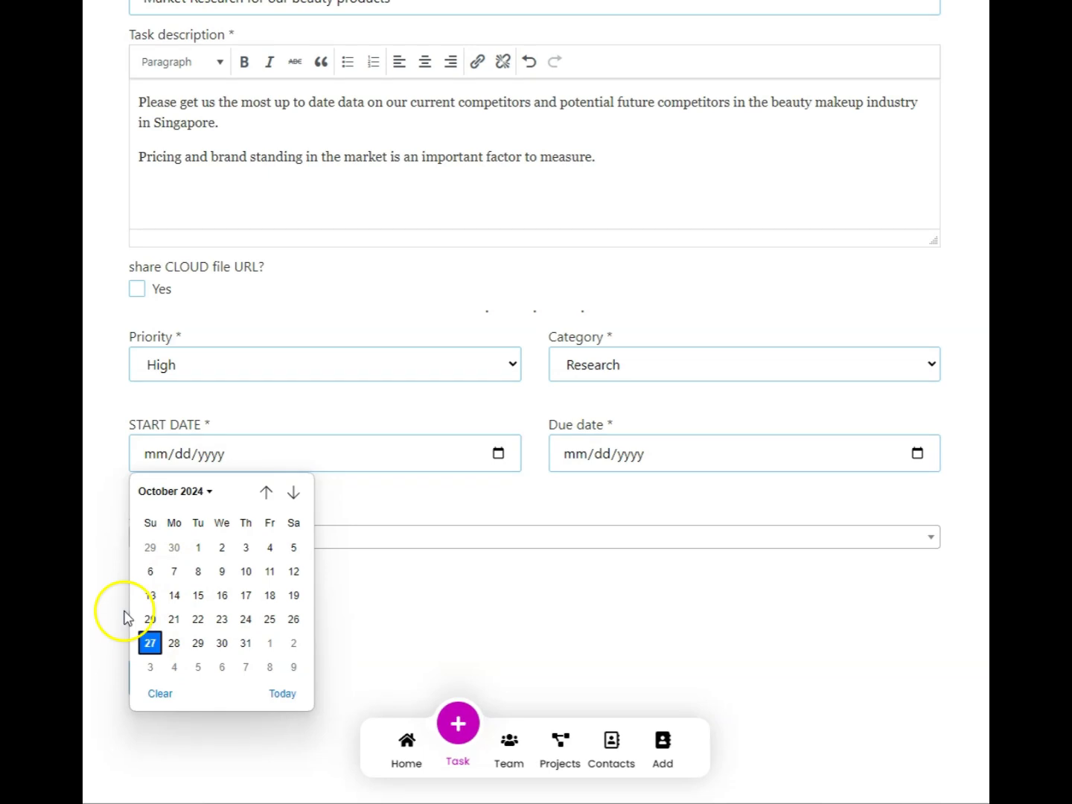
click(150, 643)
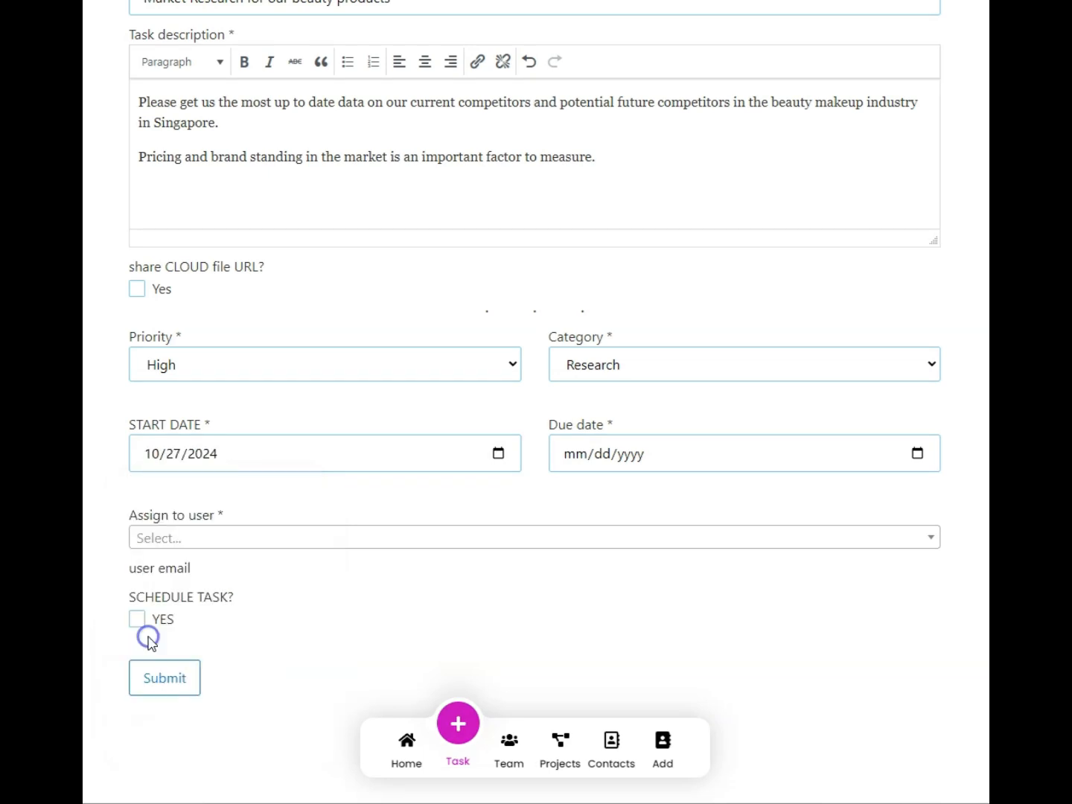
click(918, 453)
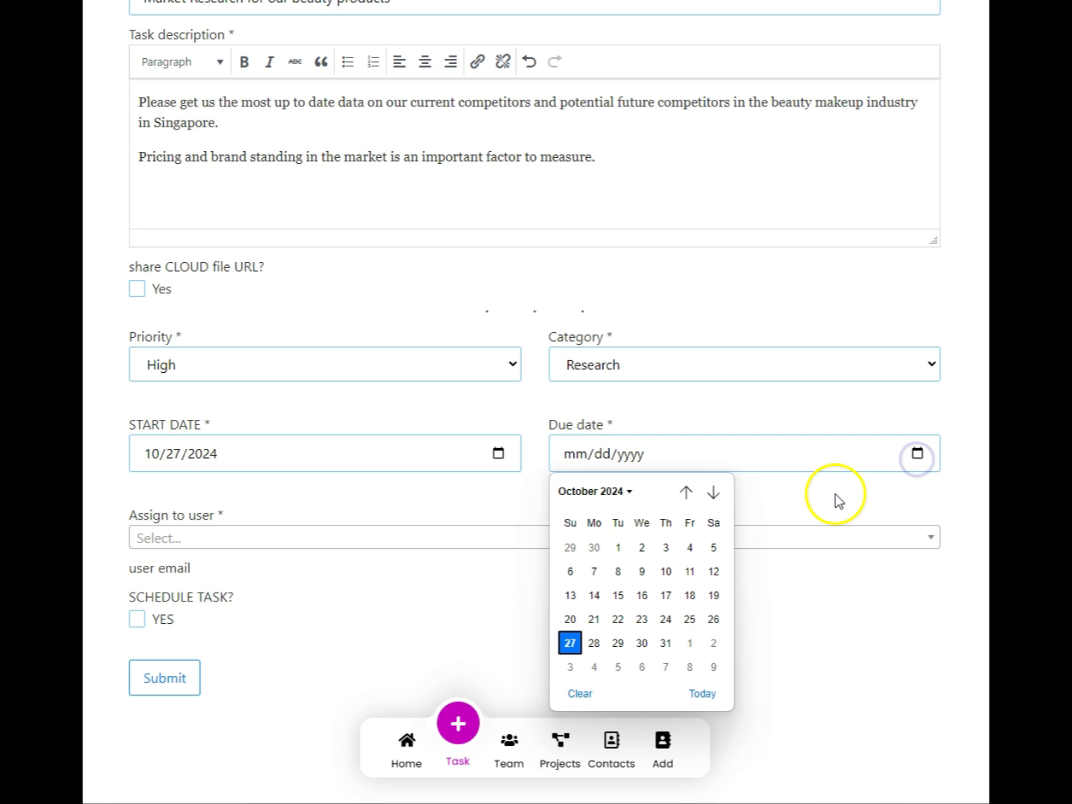
click(667, 645)
Assign the task to the added staff member and enable task scheduling
click(239, 541)
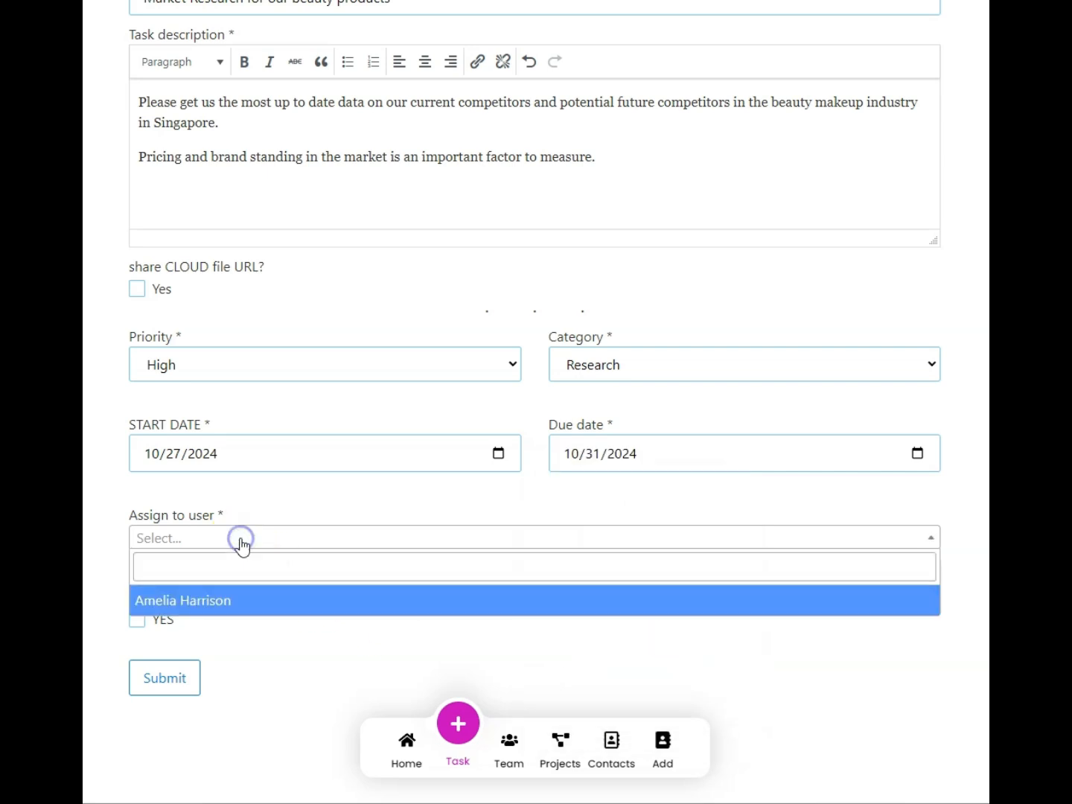
click(185, 605)
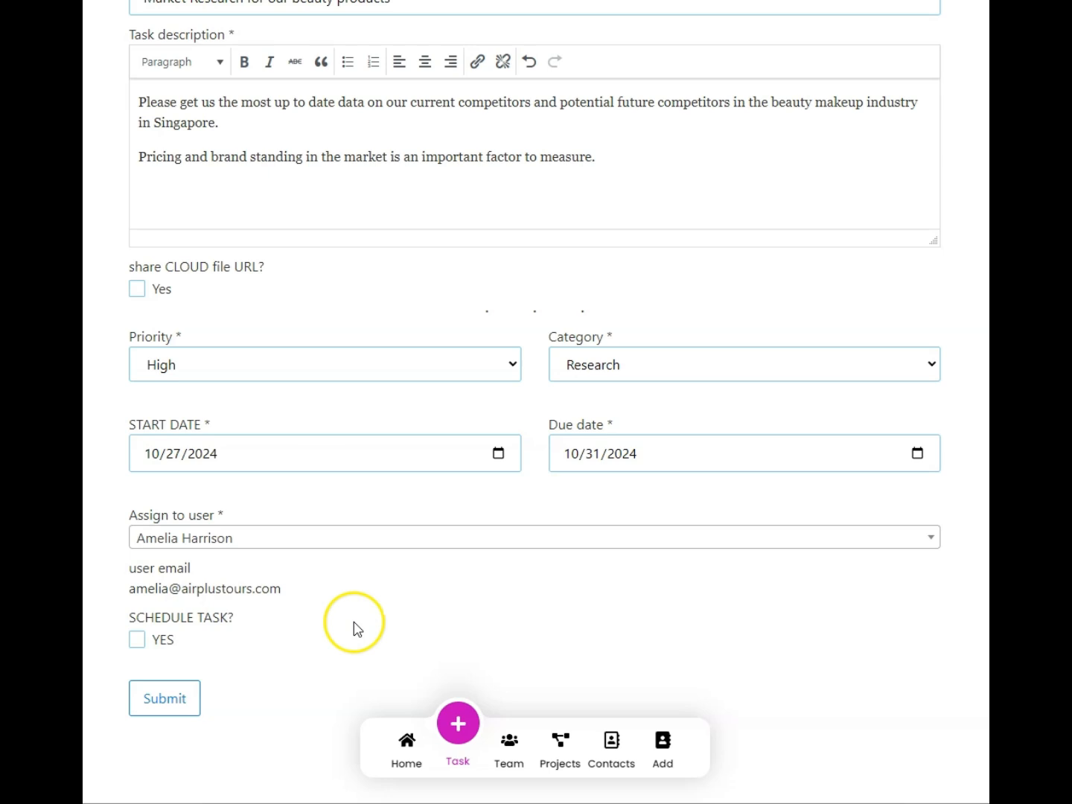
scroll(292, 626, down, 1)
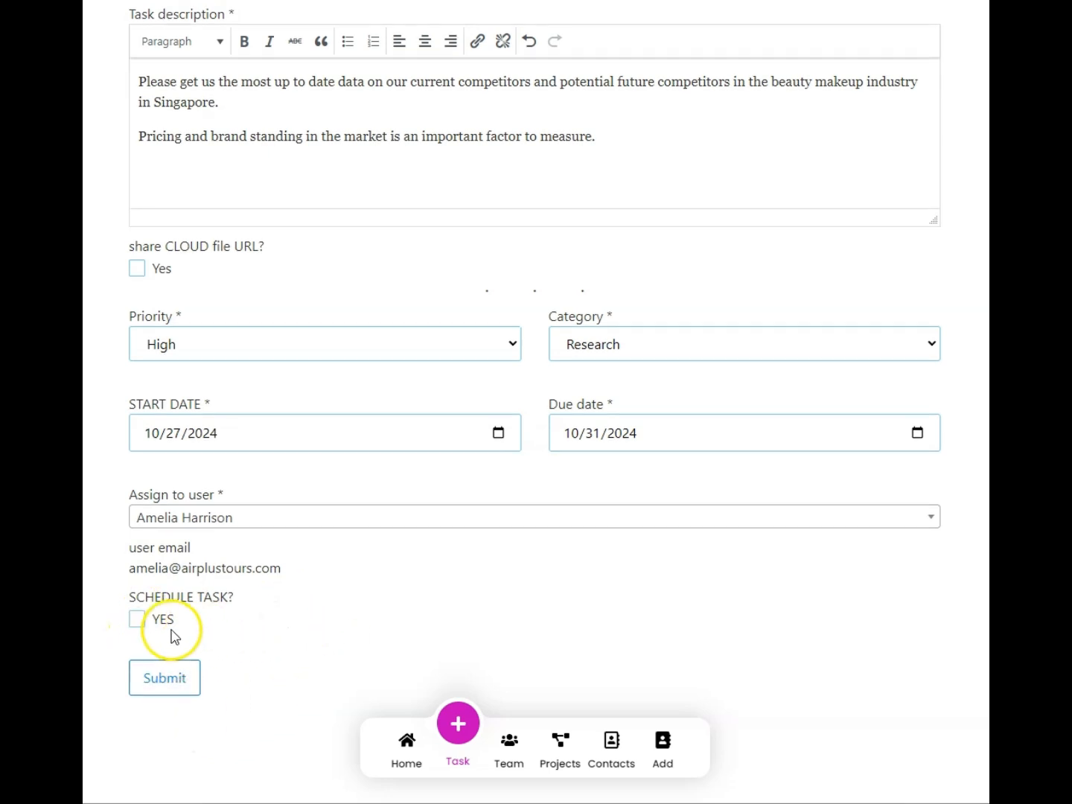
click(137, 620)
scroll(359, 622, down, 2)
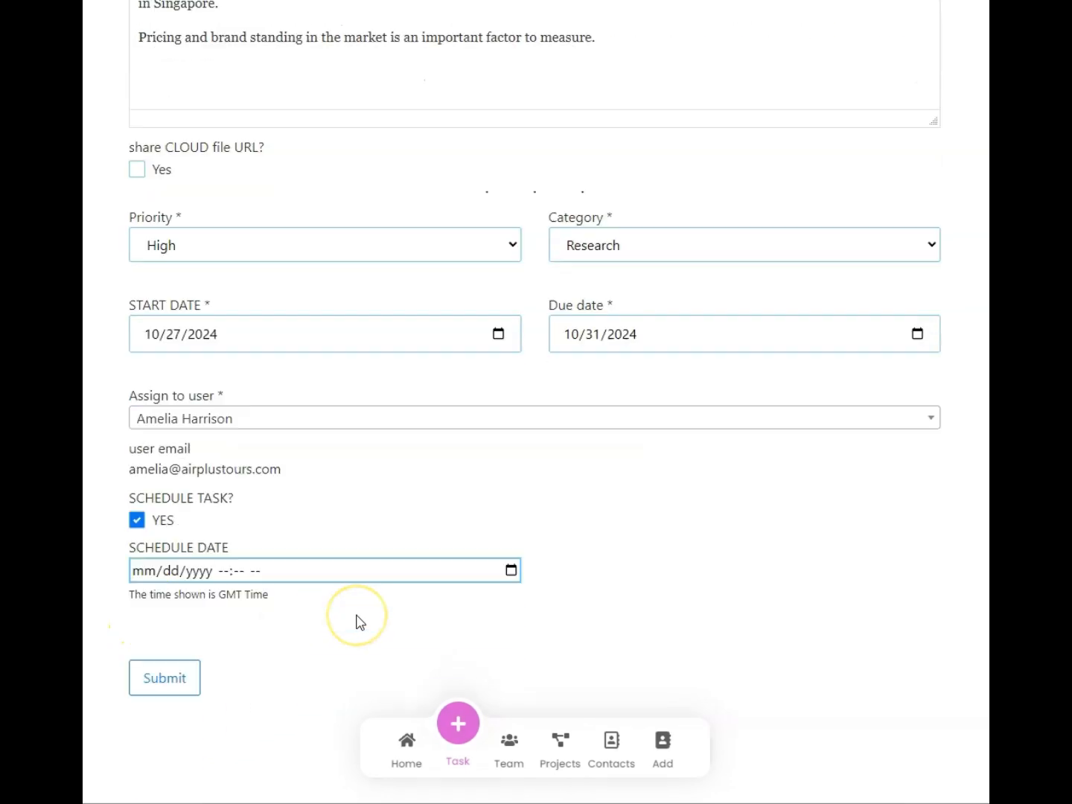
click(381, 618)
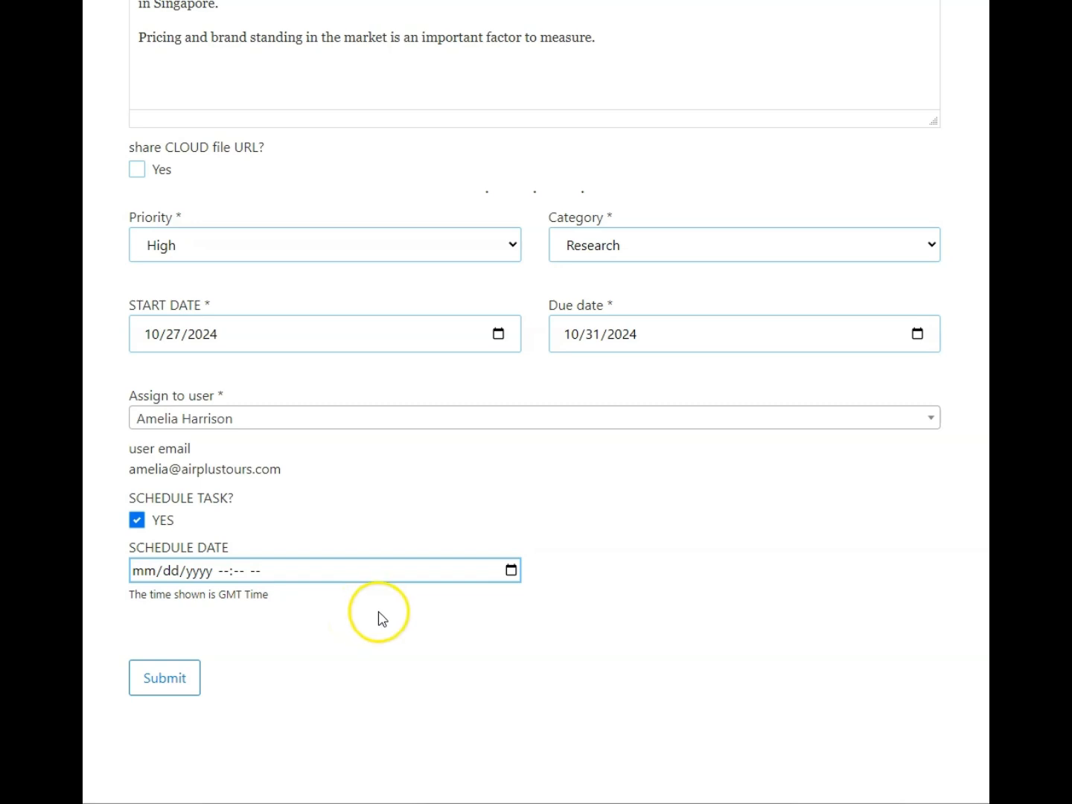
click(304, 576)
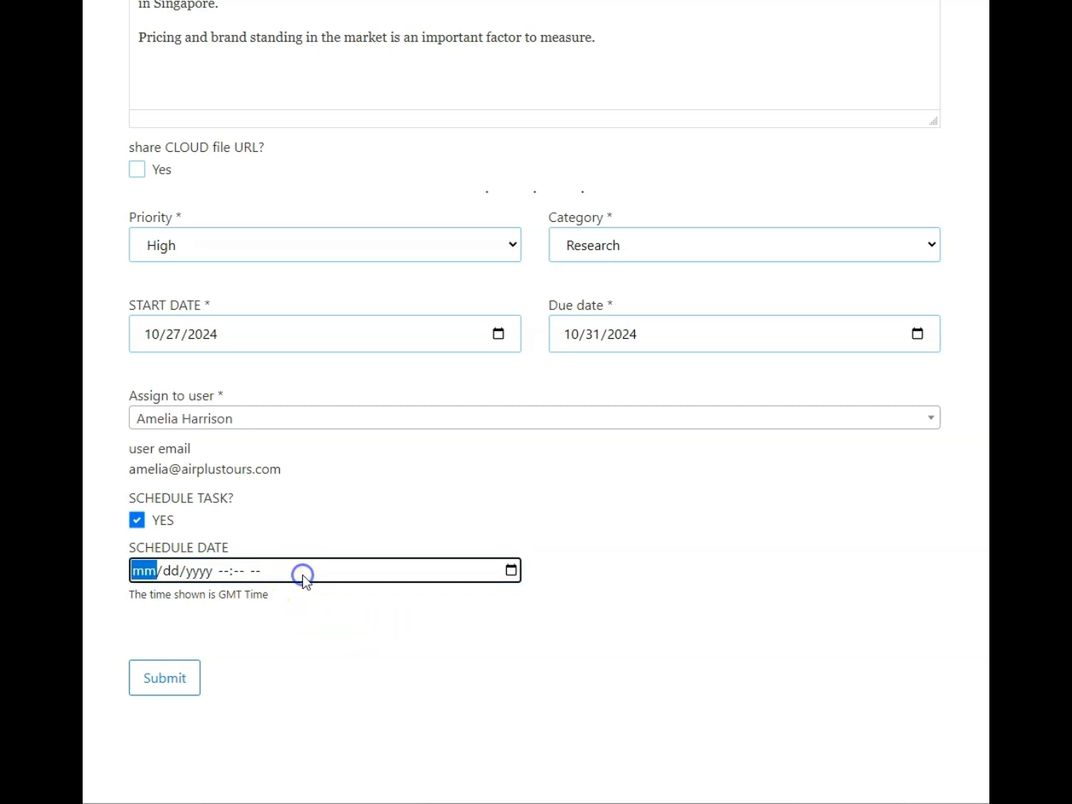
click(511, 571)
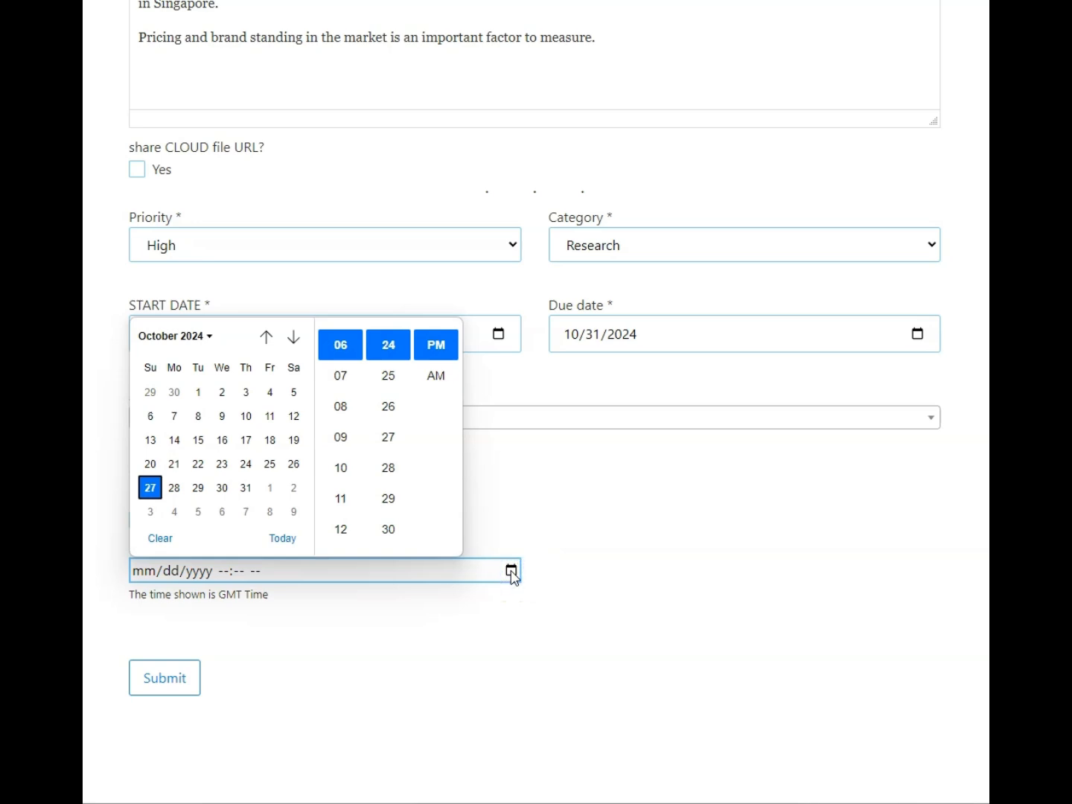
click(625, 527)
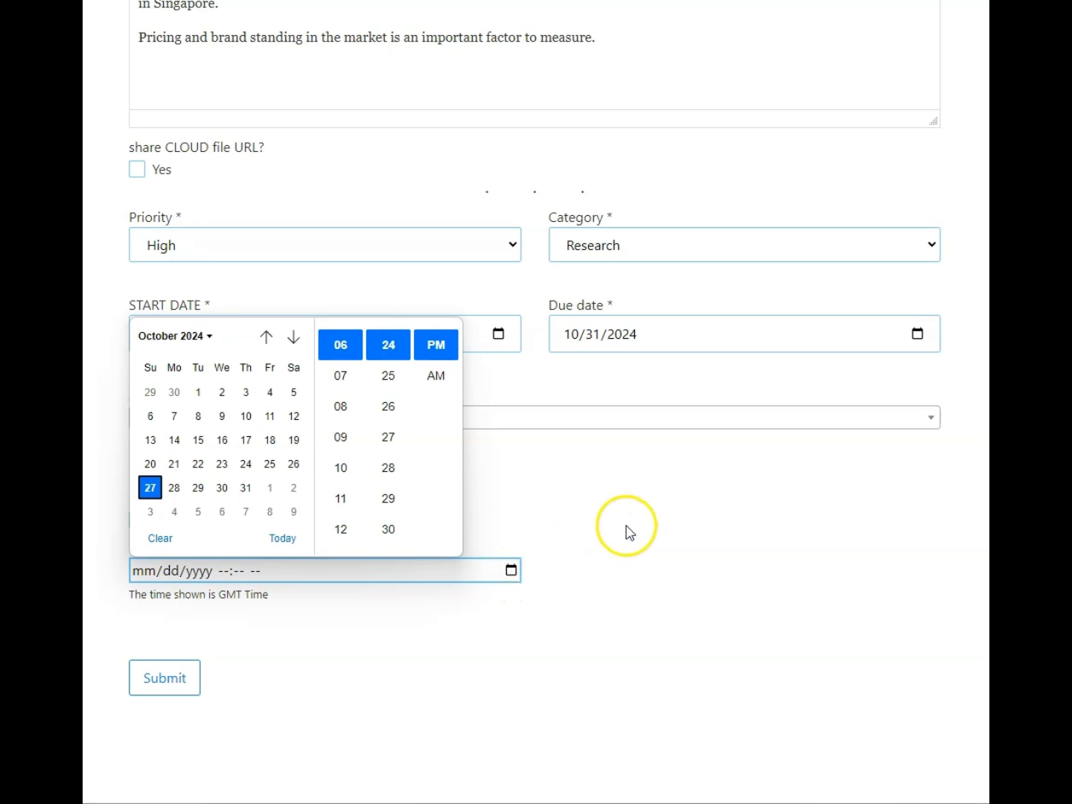
Set the start date to 10/28/2024 and the schedule date to 10/28/2024 06:24 PM
click(497, 335)
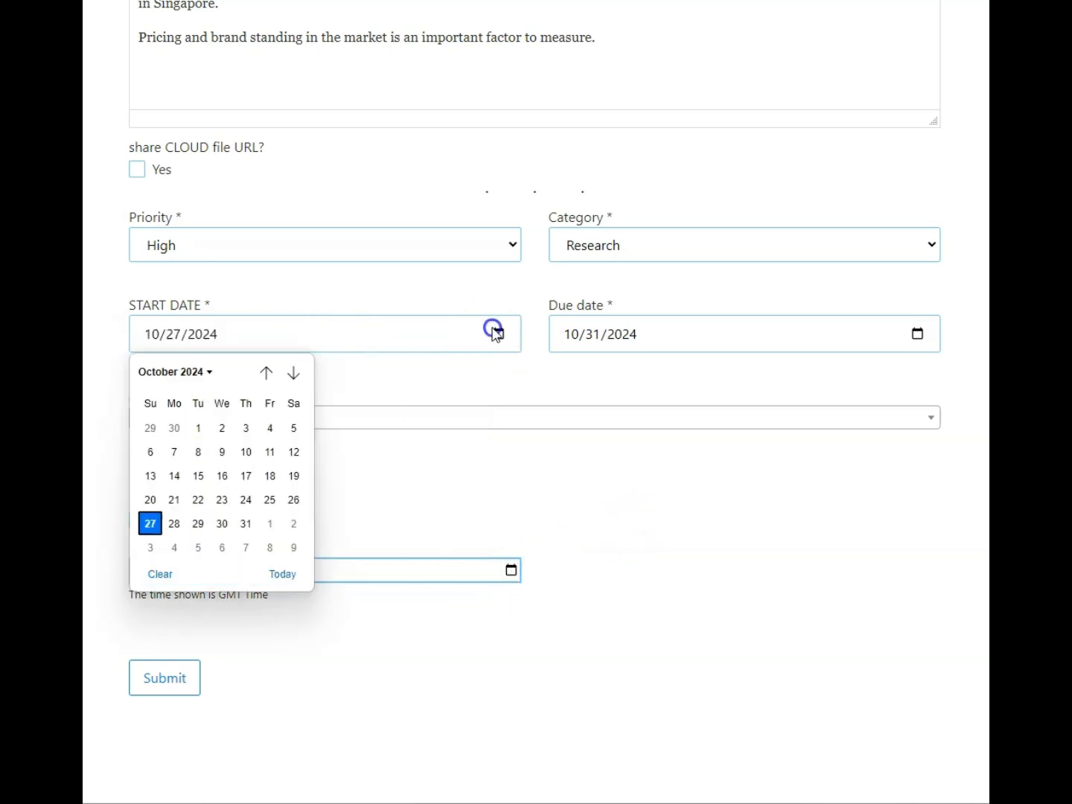
click(176, 523)
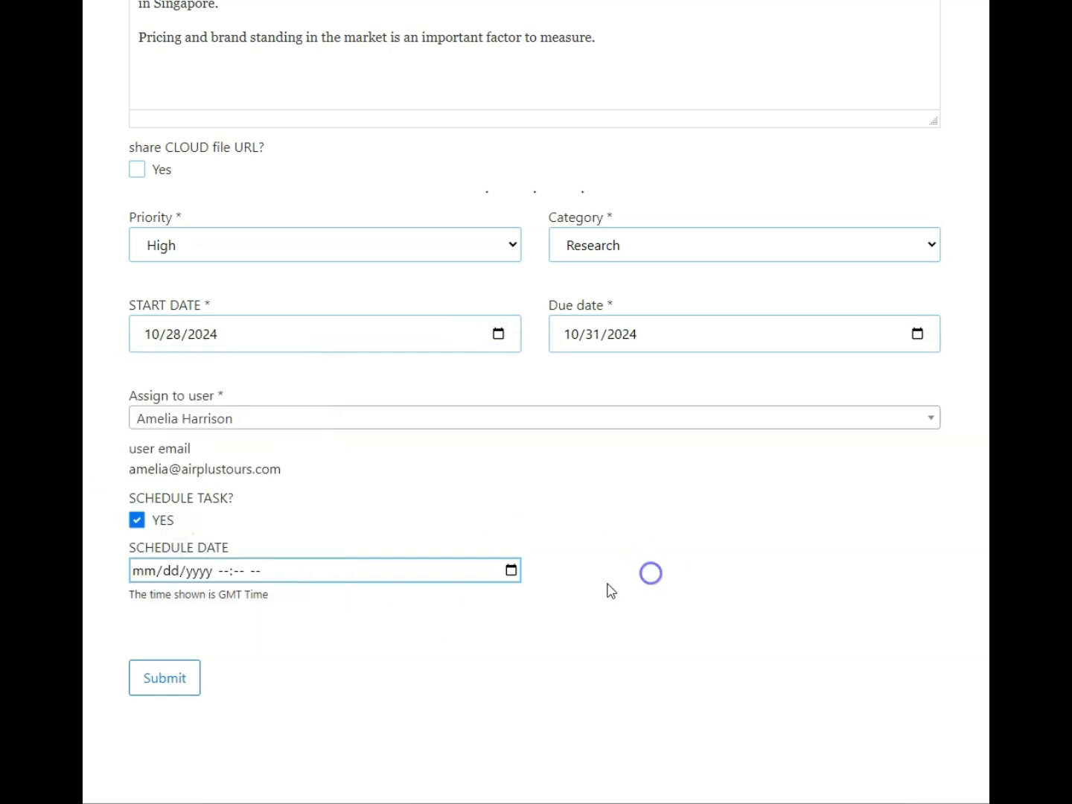
click(512, 572)
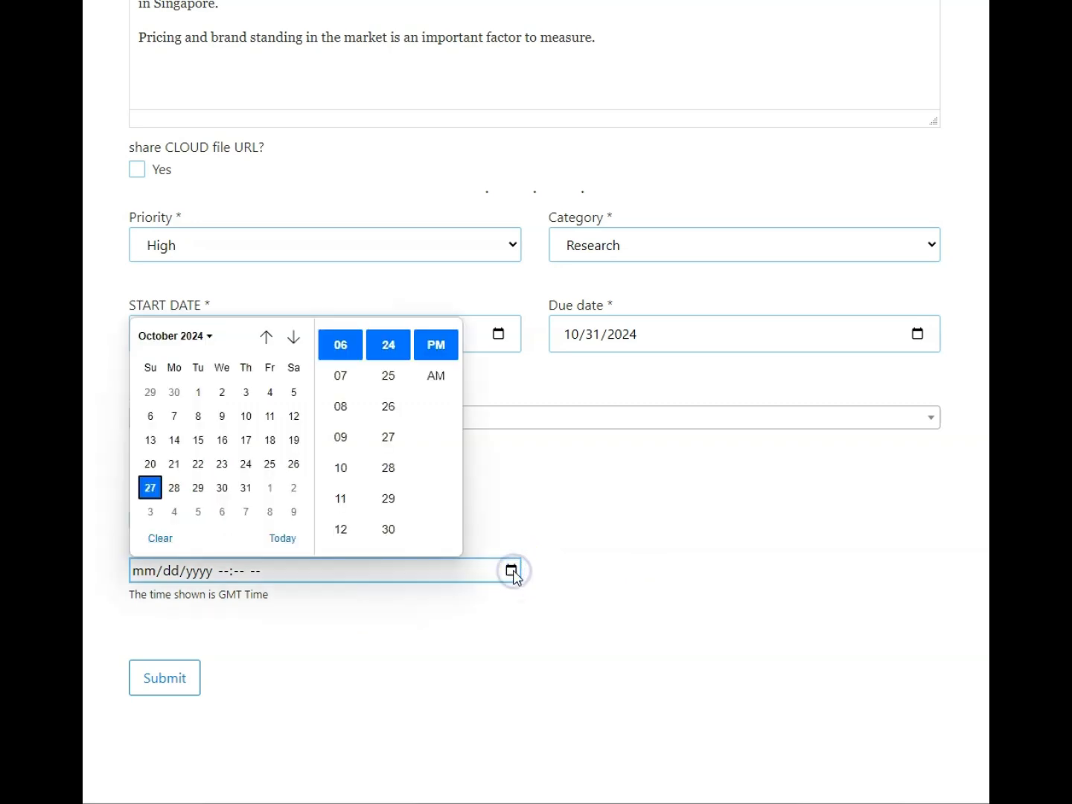
click(174, 489)
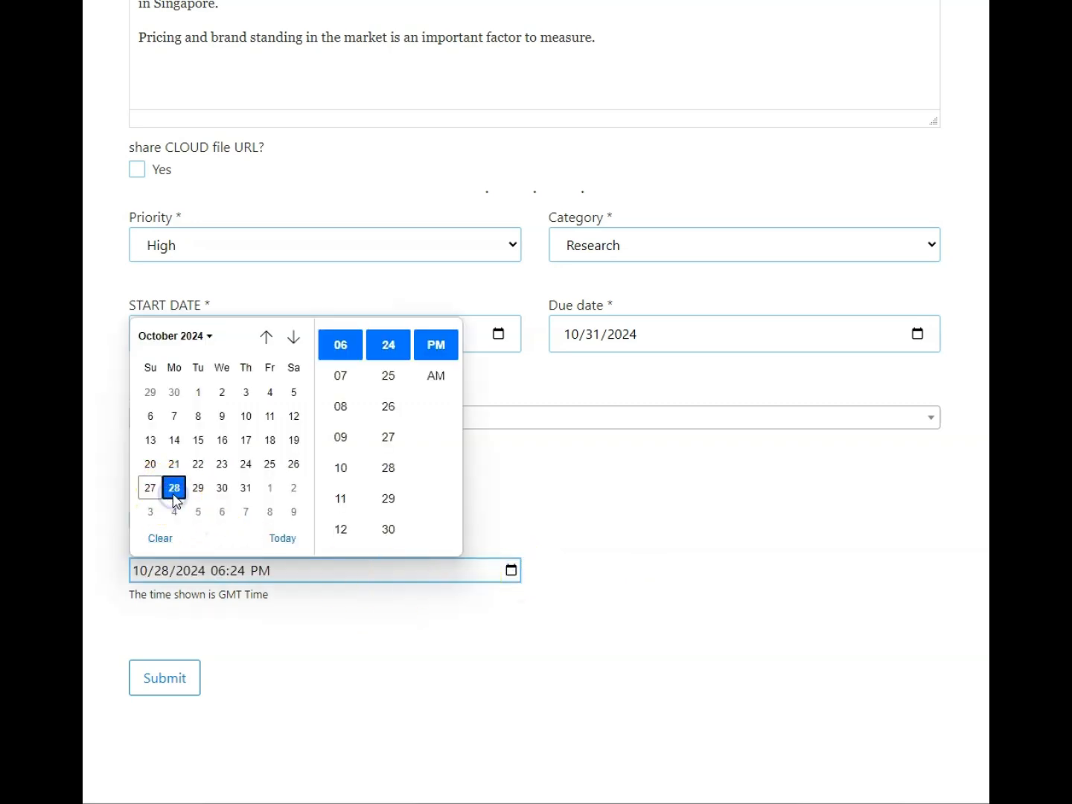
click(746, 571)
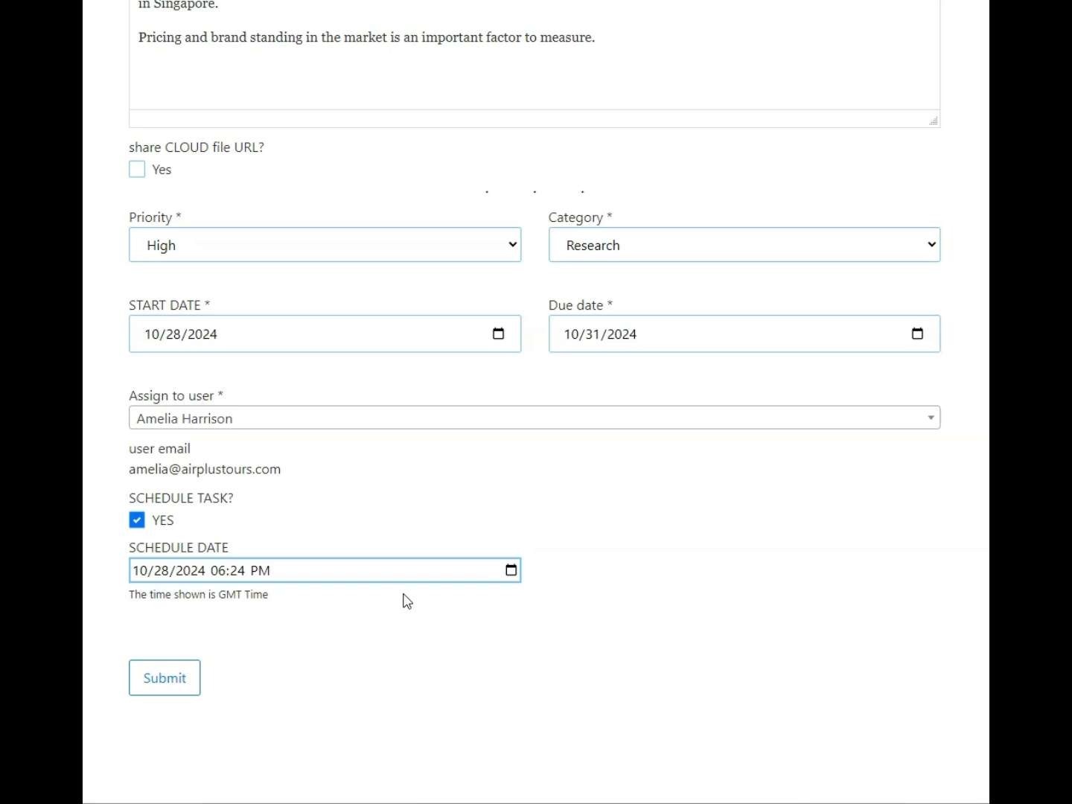
Submit the new market research task
click(182, 681)
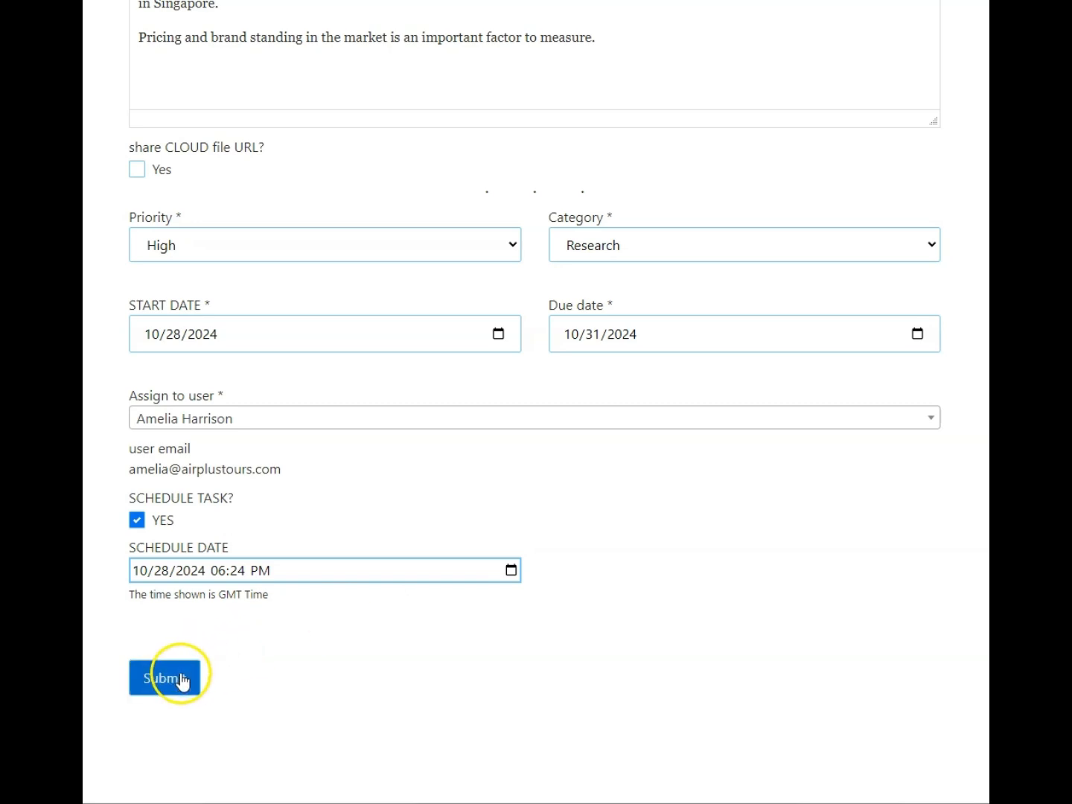
click(137, 522)
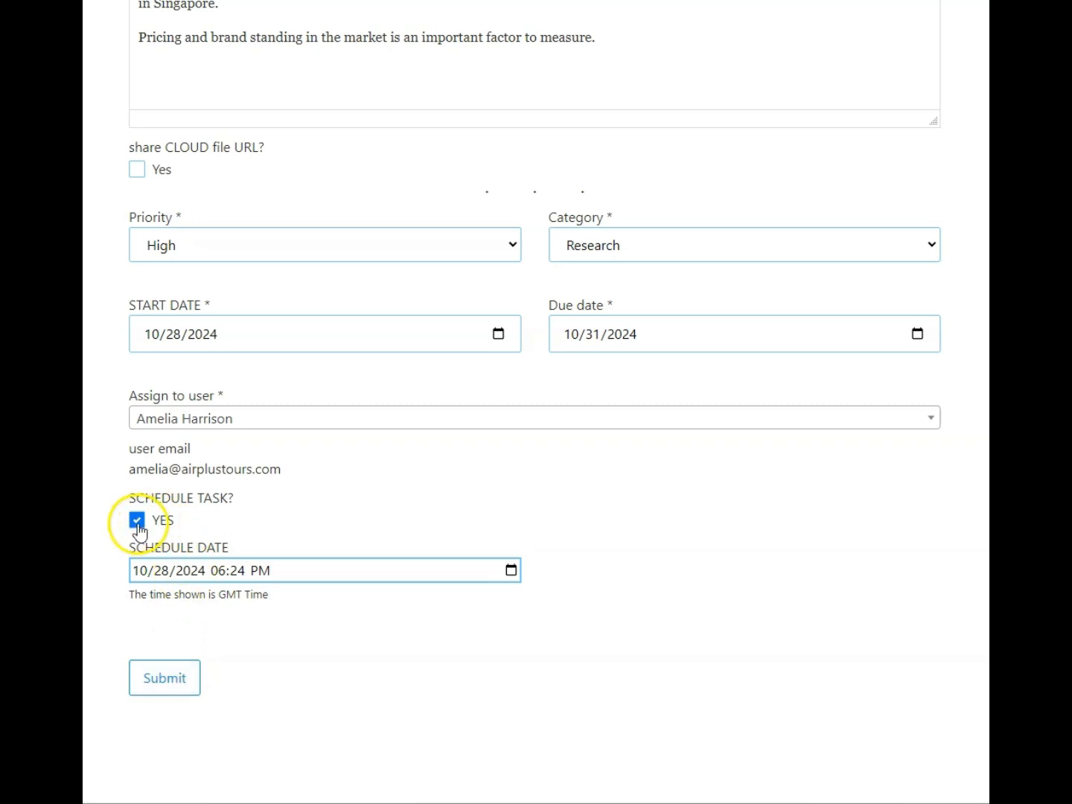
click(156, 683)
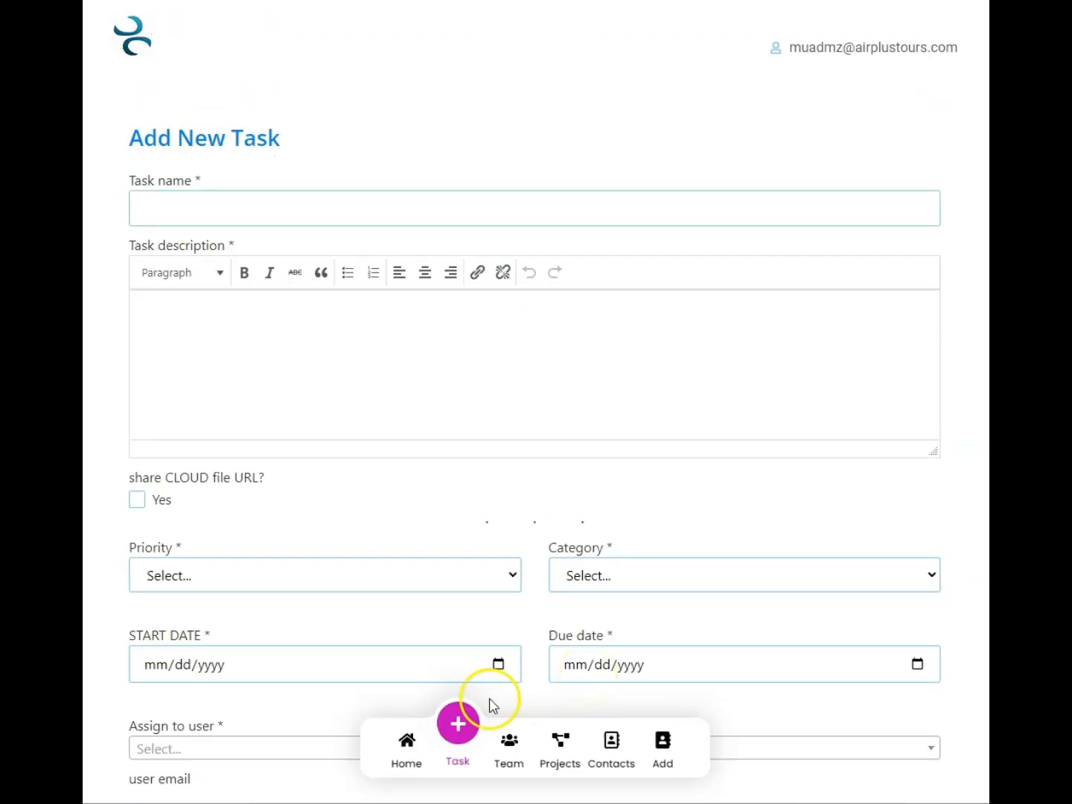
Return to the dashboard and open the "Market Research for our beauty products" task
click(403, 742)
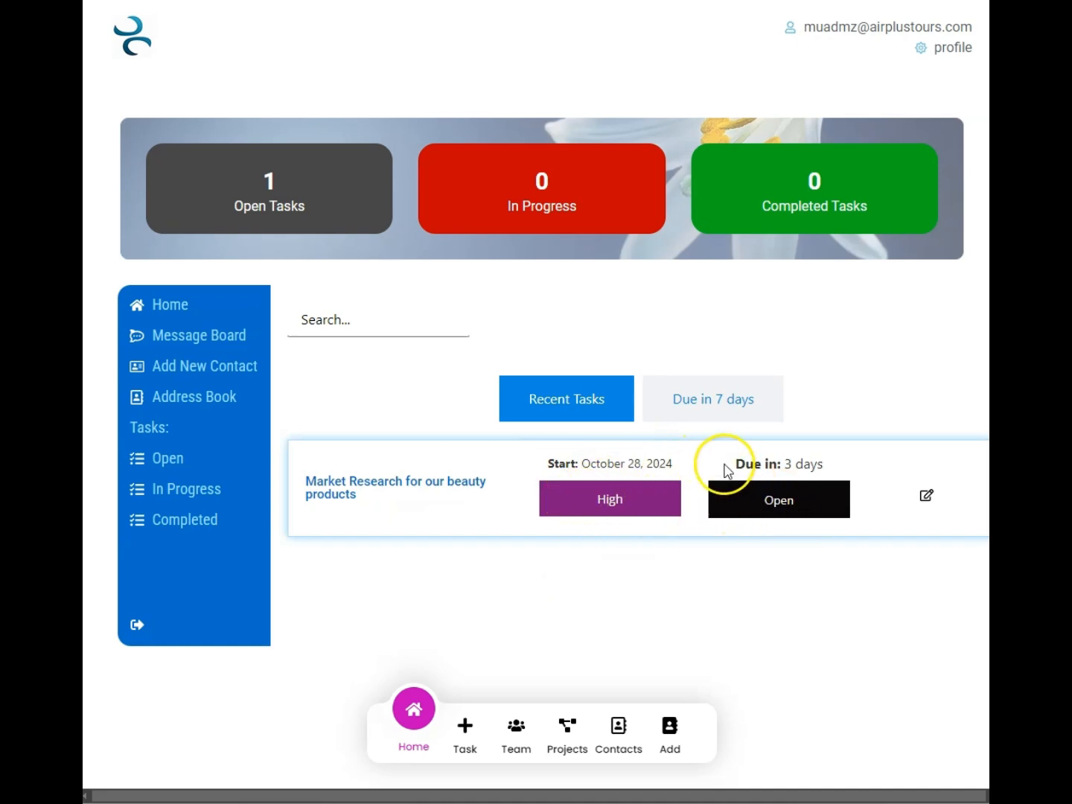
click(342, 486)
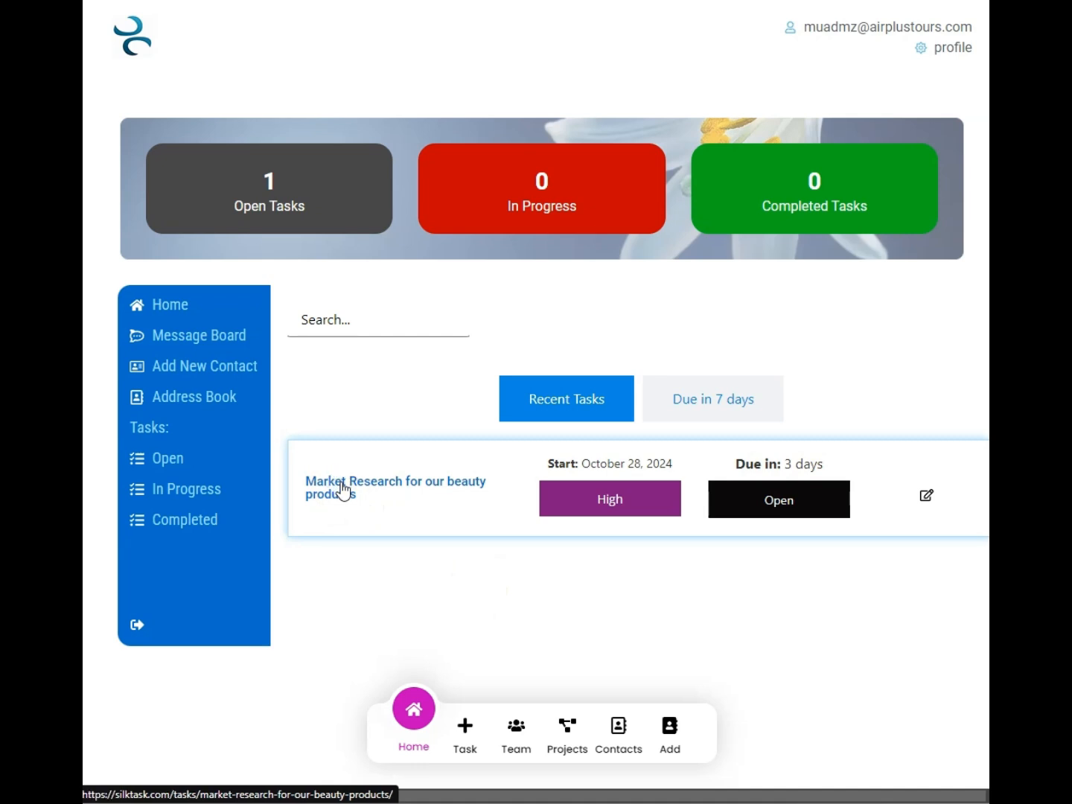